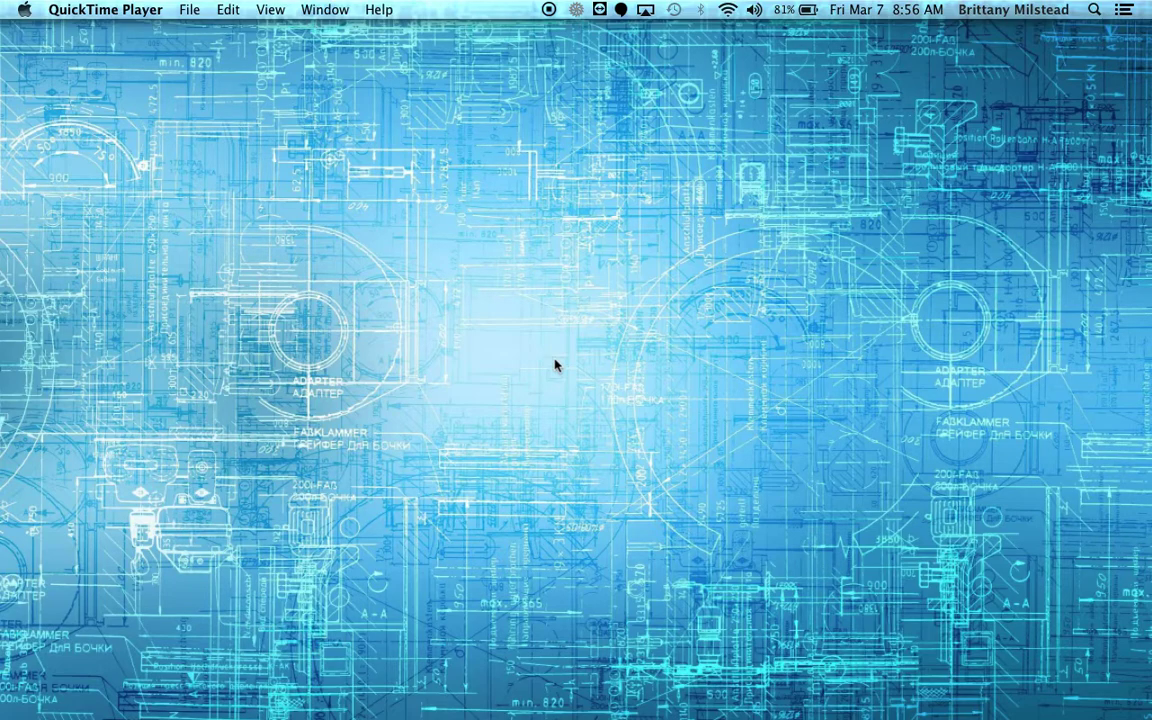
Restore the minimized Chrome window from the Dock to show the MLS home page.
{"action": "mouse_move", "coordinate": [537, 695]}
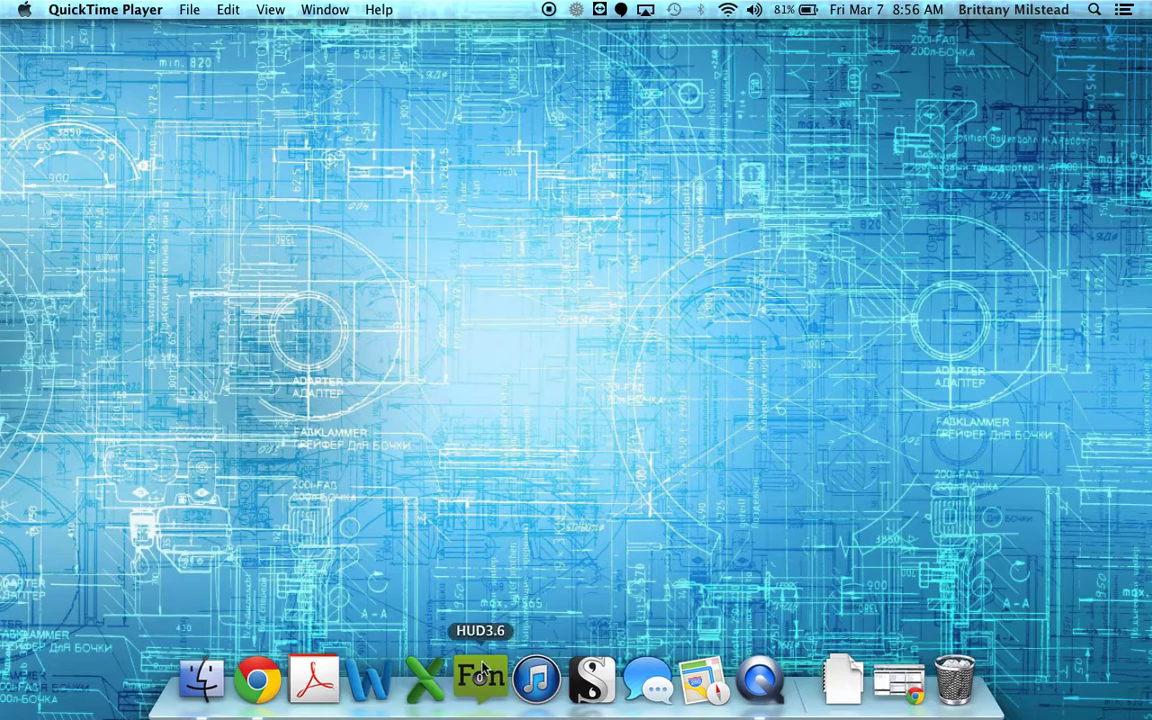
{"action": "left_click", "coordinate": [262, 679]}
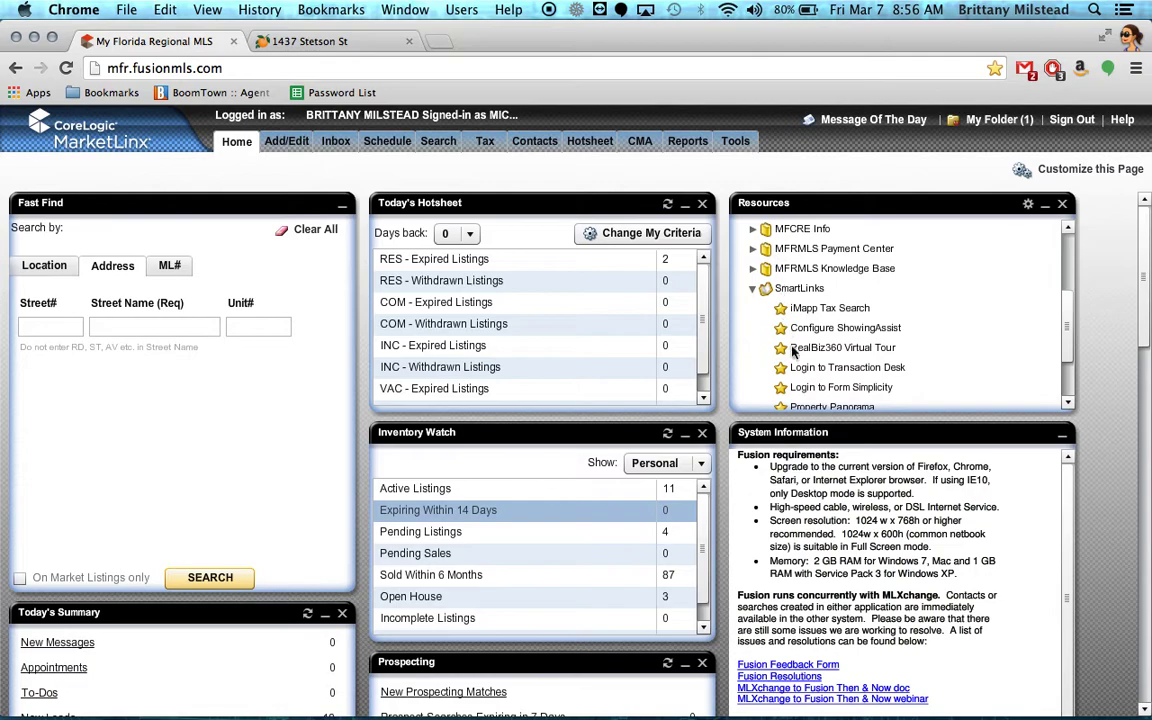
Expand SmartLinks in the Resources panel and launch Login to Transaction Desk.
{"action": "left_click", "coordinate": [752, 288]}
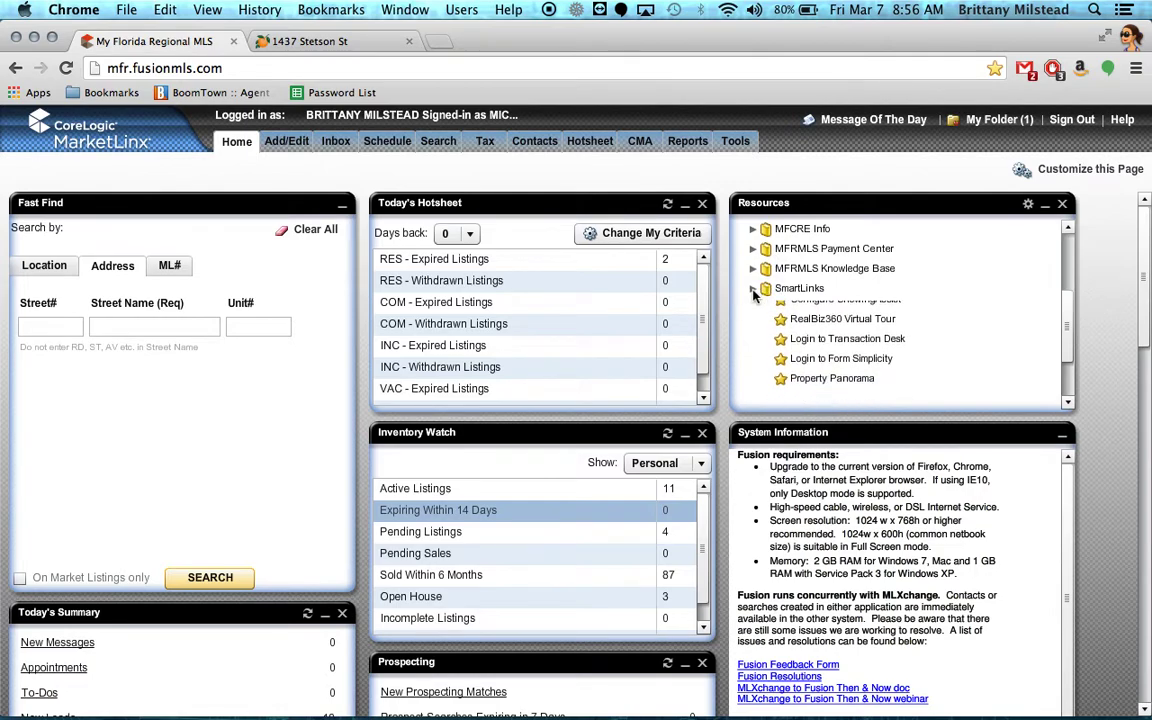
{"action": "left_click", "coordinate": [752, 288]}
{"action": "left_click", "coordinate": [752, 288]}
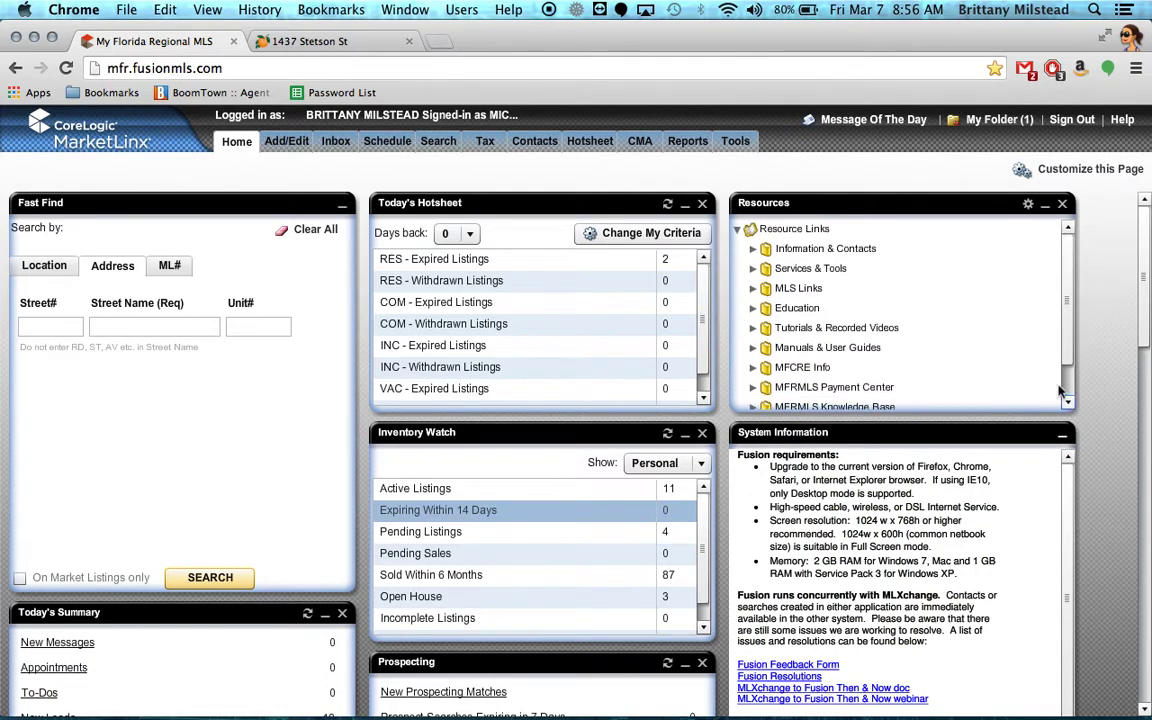
{"action": "scroll", "coordinate": [754, 340], "scroll_direction": "down", "scroll_amount": 2}
{"action": "left_click", "coordinate": [754, 388]}
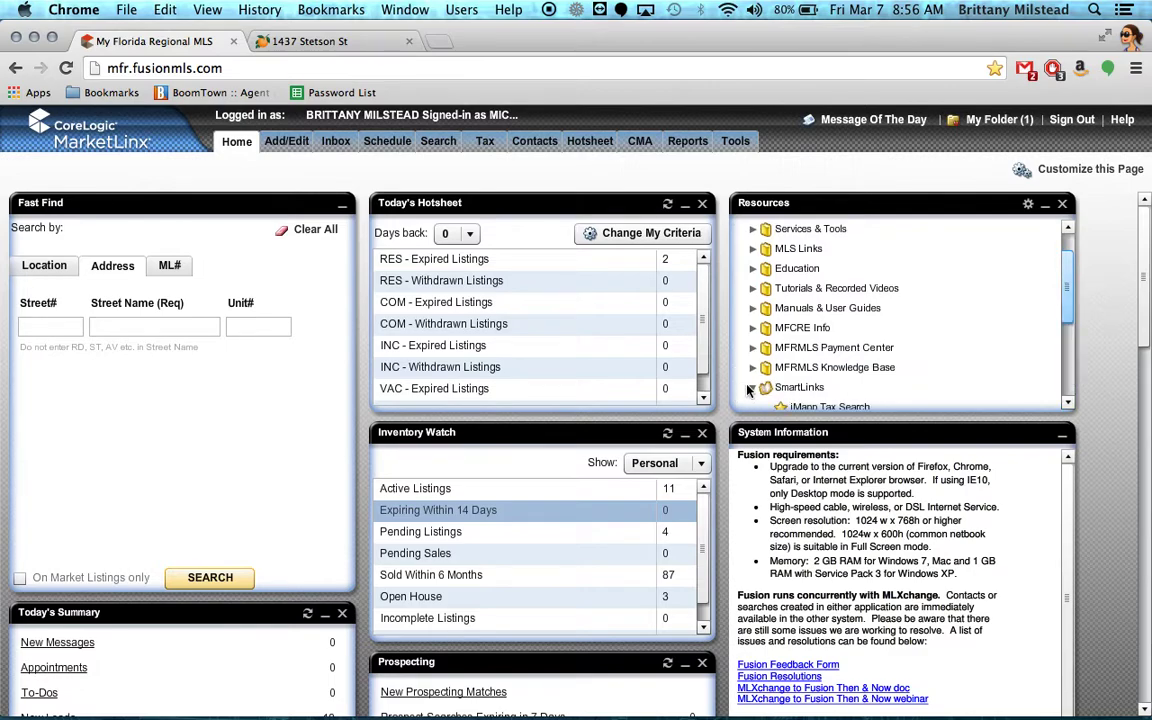
{"action": "left_click", "coordinate": [1068, 402]}
{"action": "left_click", "coordinate": [1068, 402]}
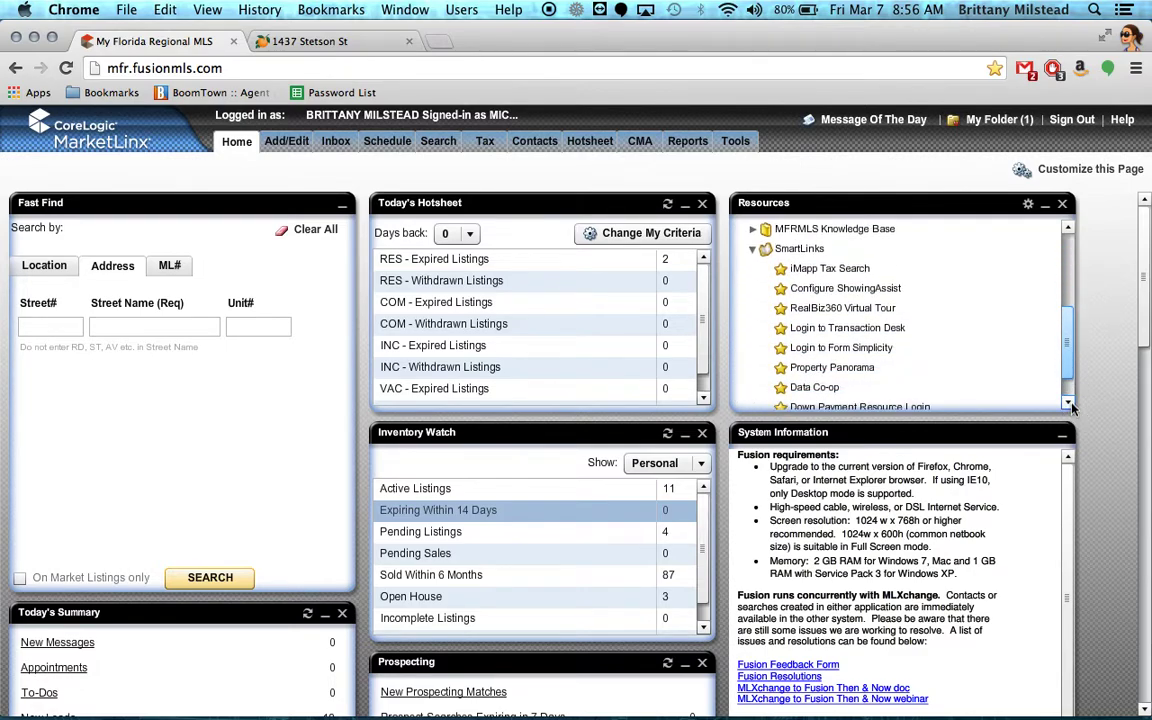
{"action": "left_click", "coordinate": [875, 330]}
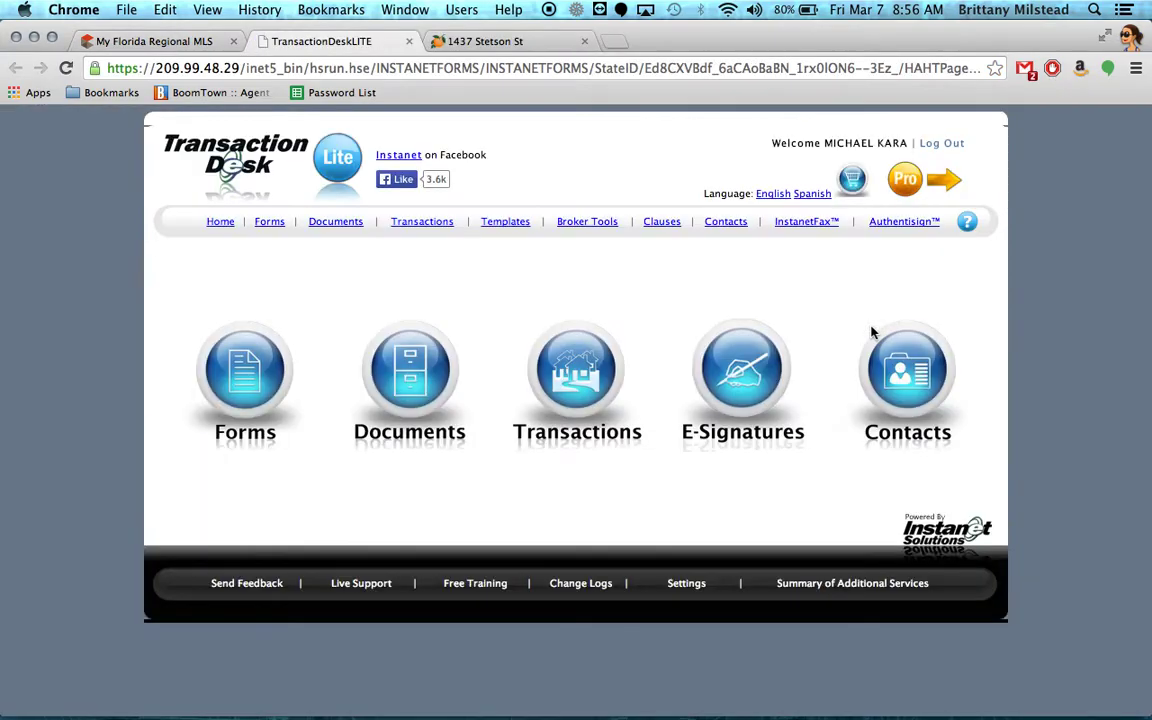
Start a new transaction file named for the client's listing, with type Residential Listing.
{"action": "left_click", "coordinate": [577, 368]}
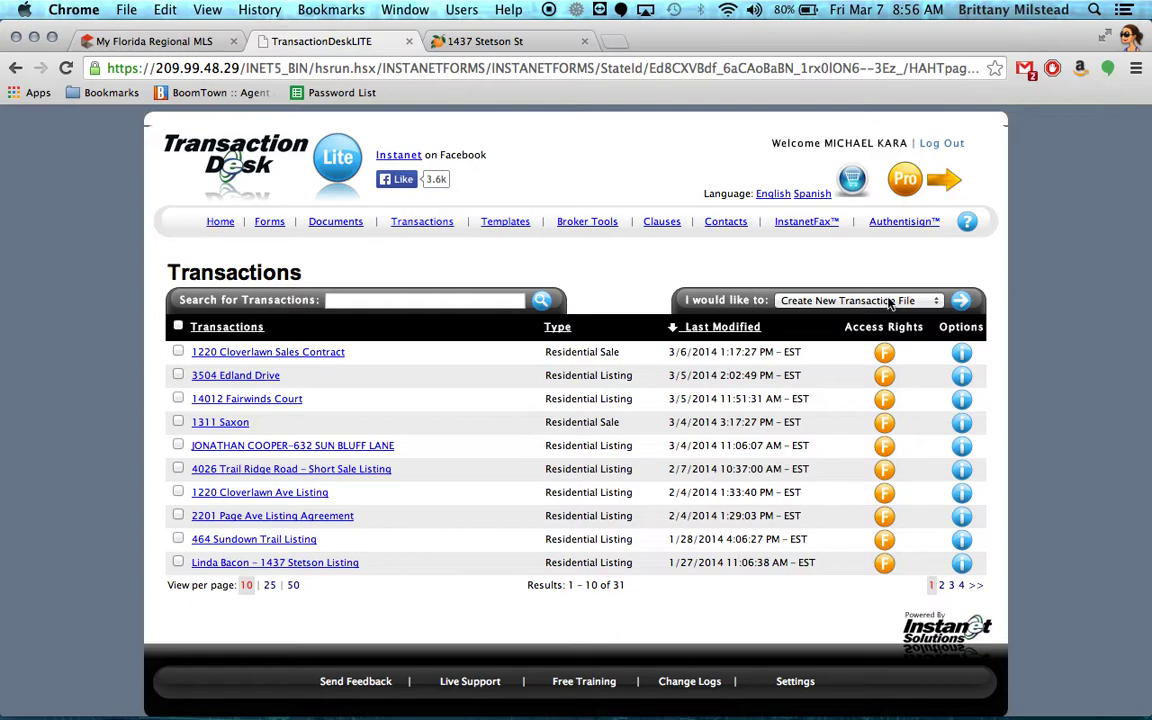
{"action": "left_click", "coordinate": [961, 309]}
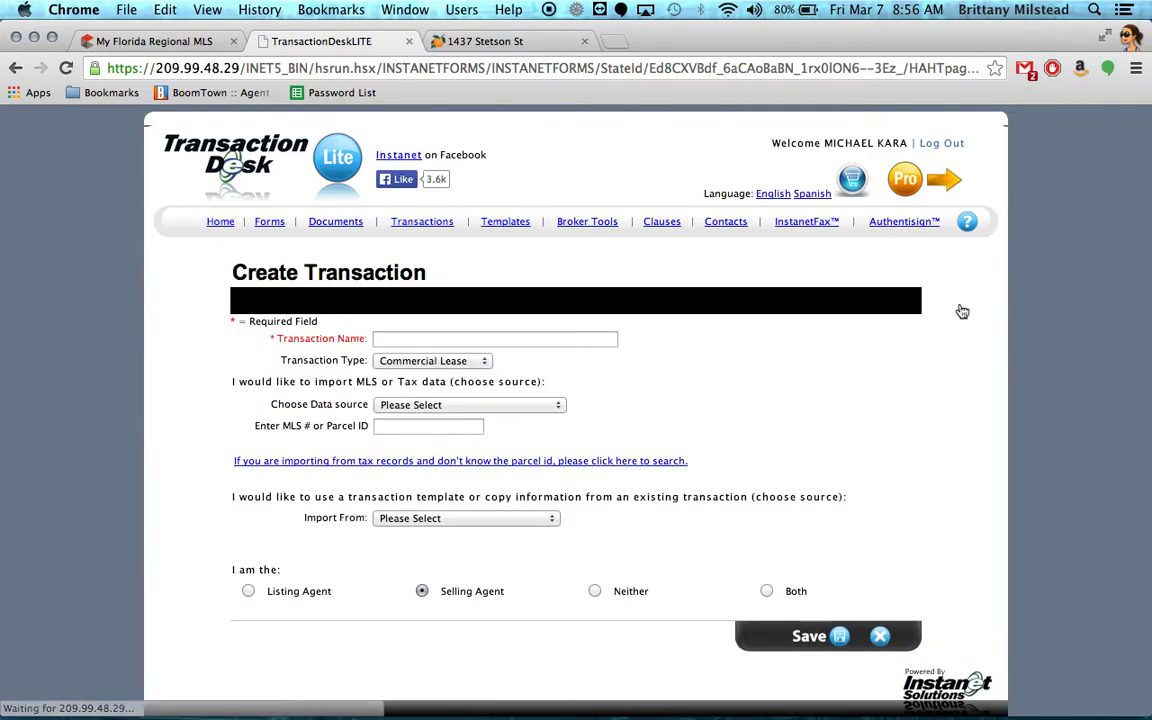
{"action": "left_click", "coordinate": [563, 339]}
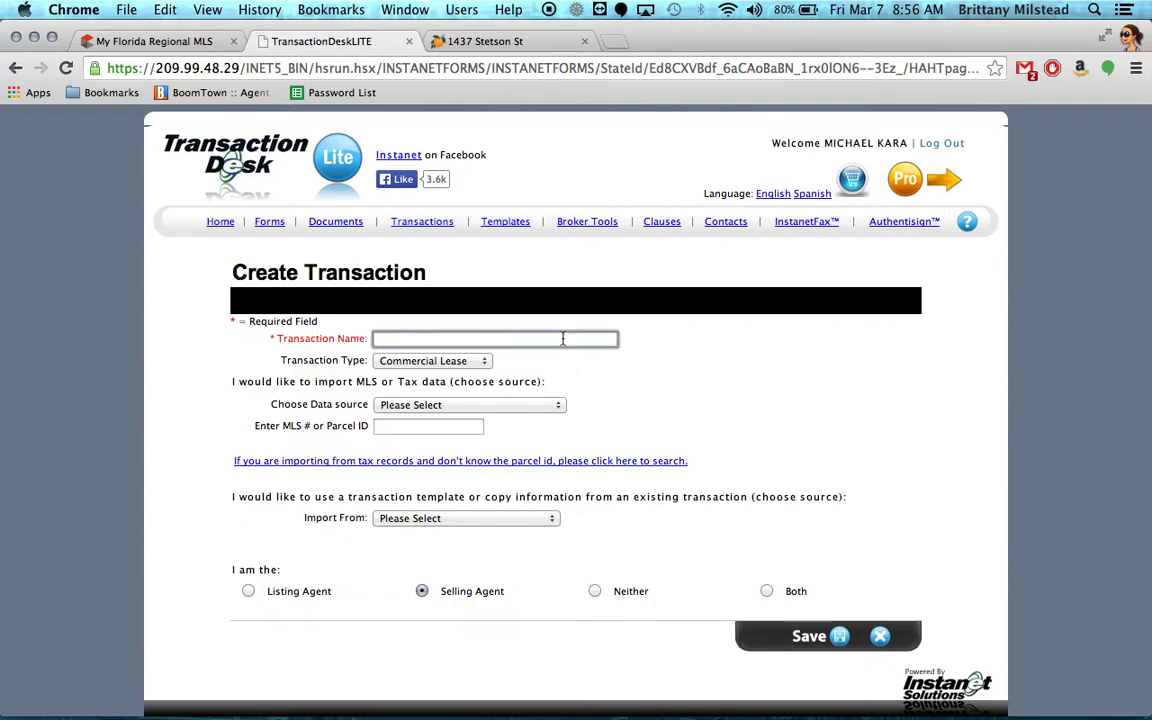
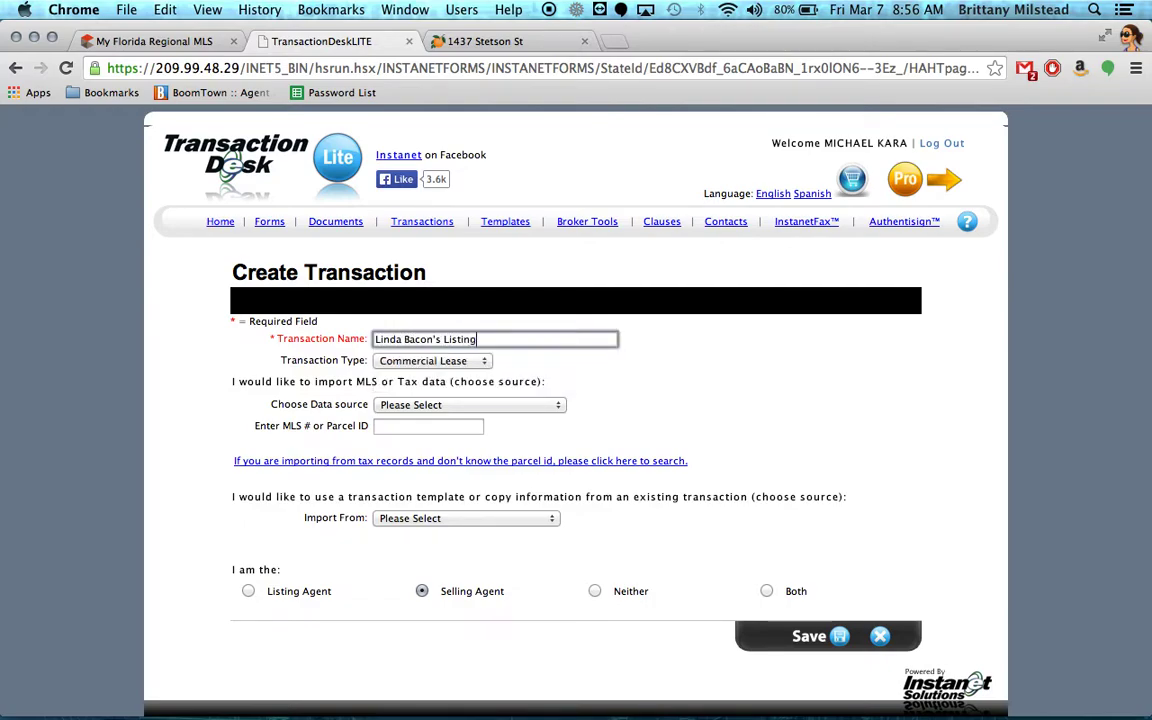
{"action": "left_click", "coordinate": [450, 361]}
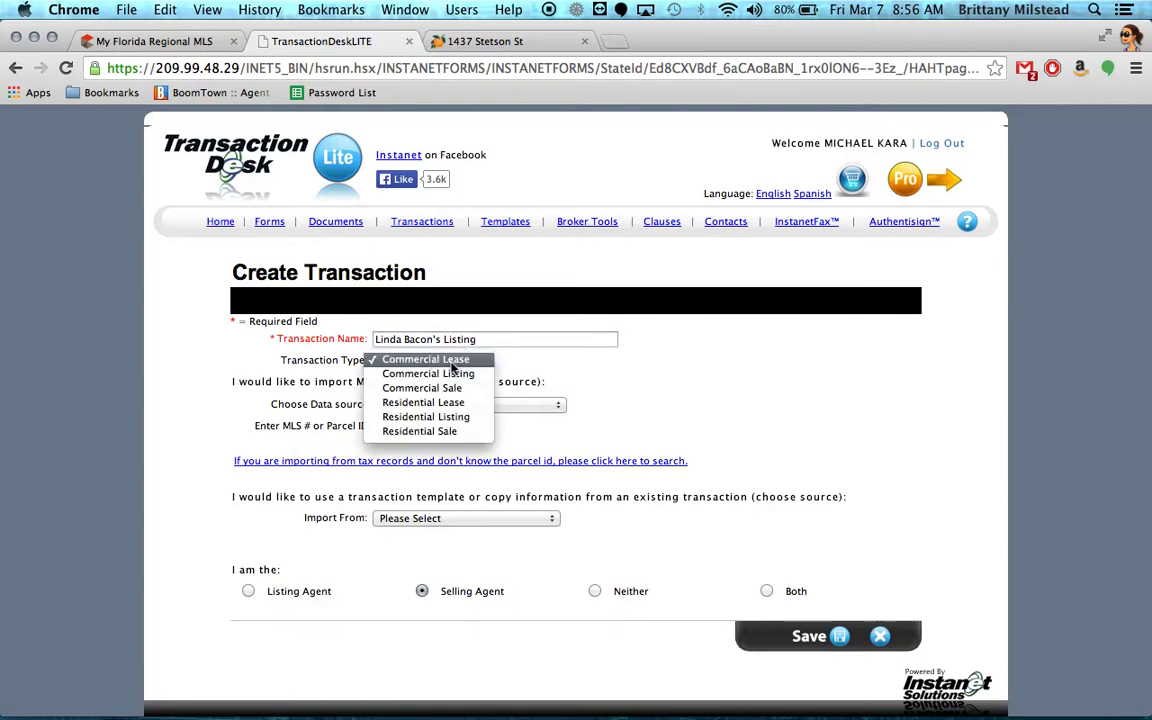
{"action": "left_click", "coordinate": [433, 418]}
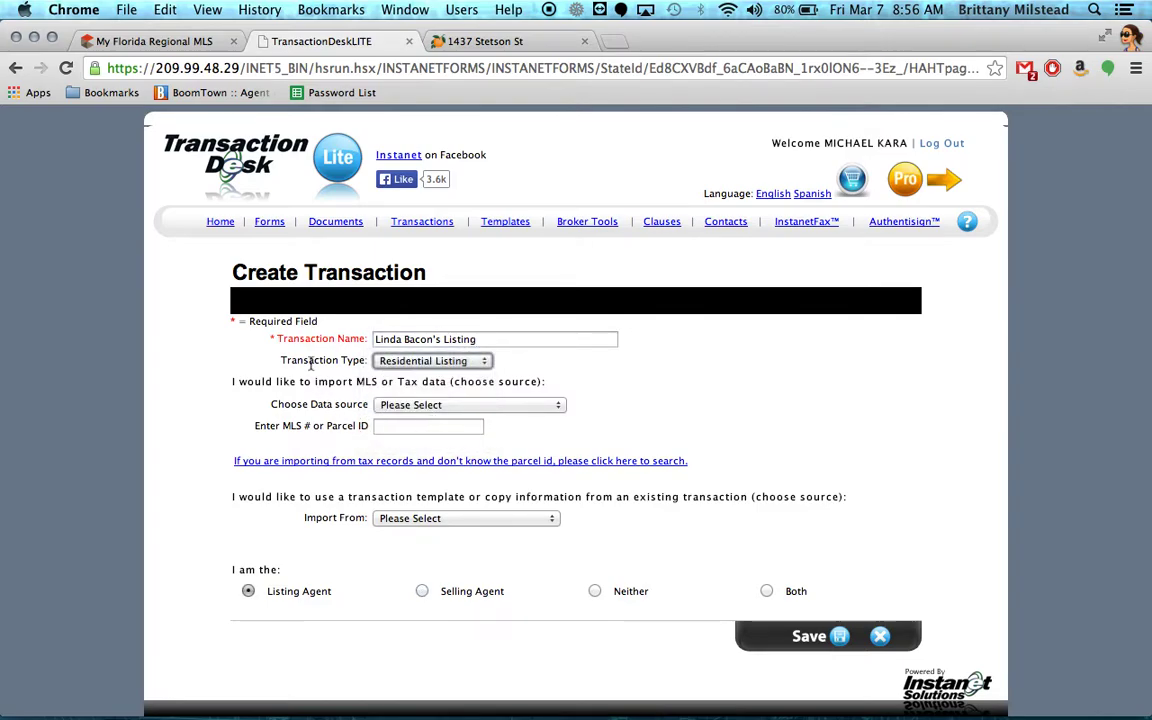
{"action": "left_click", "coordinate": [391, 427]}
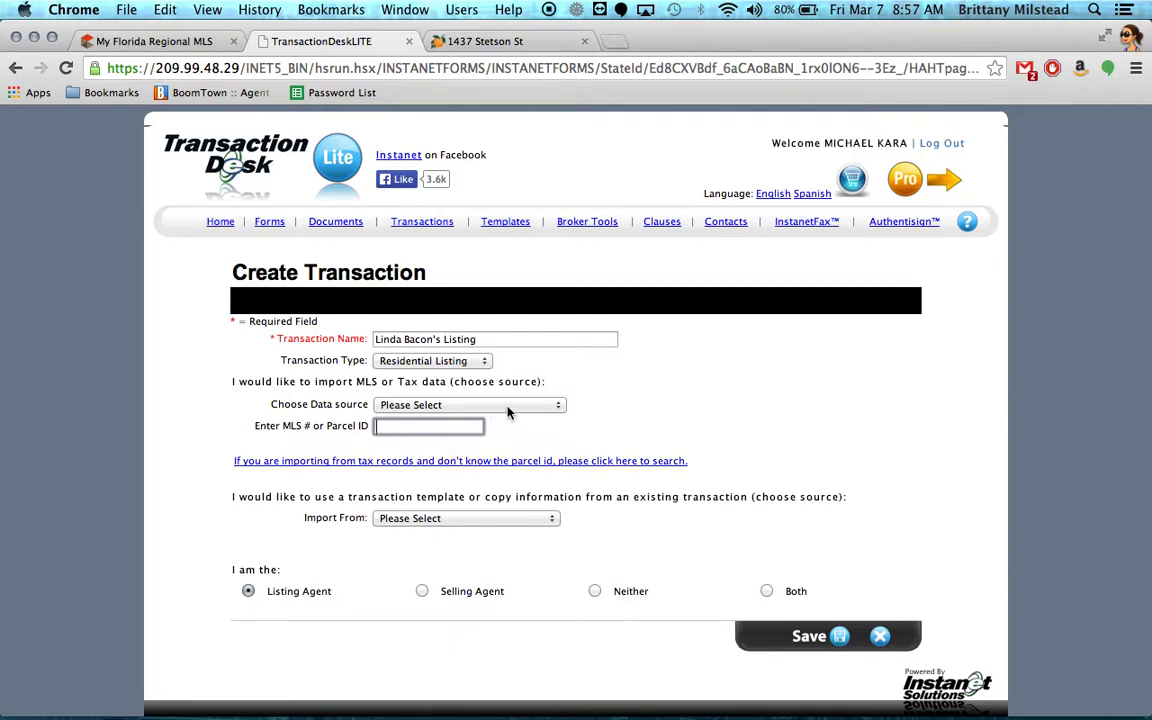
{"action": "left_click", "coordinate": [468, 405]}
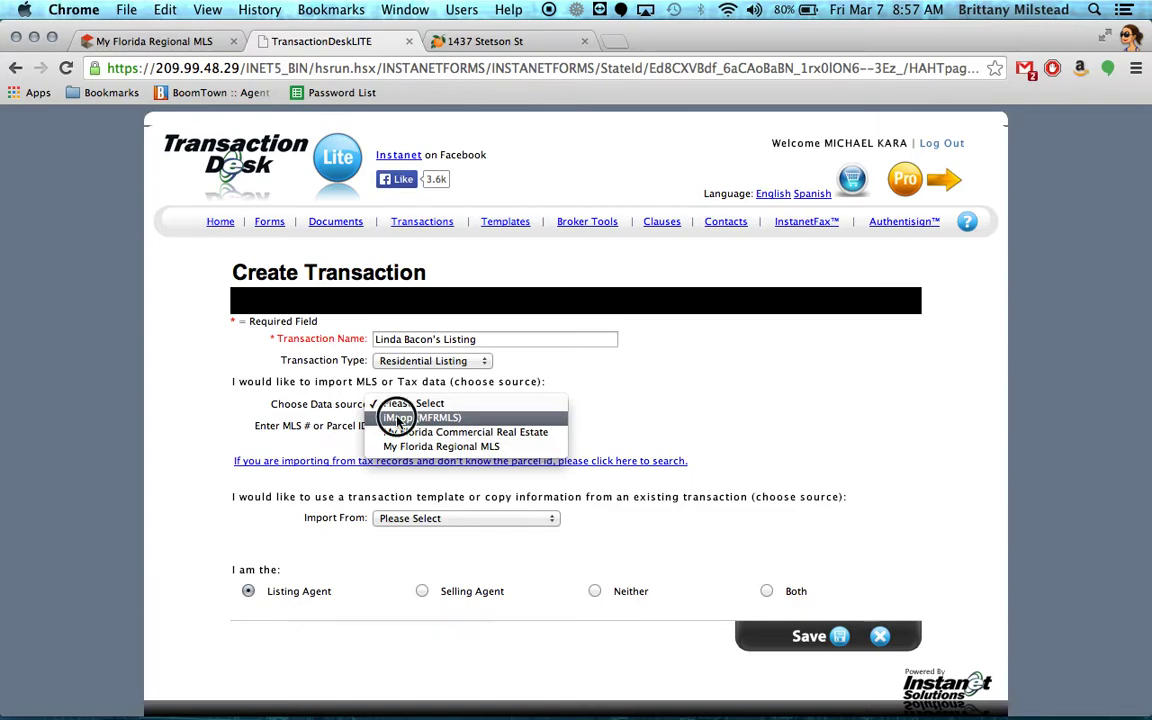
Choose iMapp (MFRMLS) as data source and fill the parcel ID from a tax-records address search.
{"action": "left_click", "coordinate": [420, 418]}
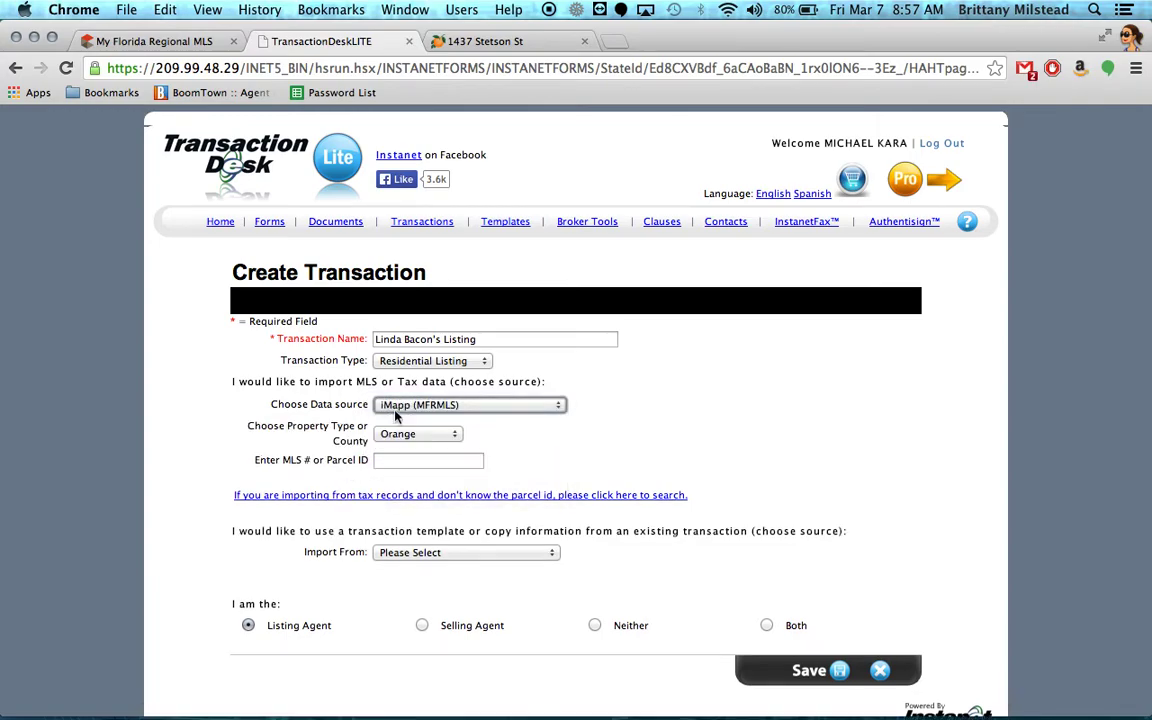
{"action": "left_click", "coordinate": [358, 495]}
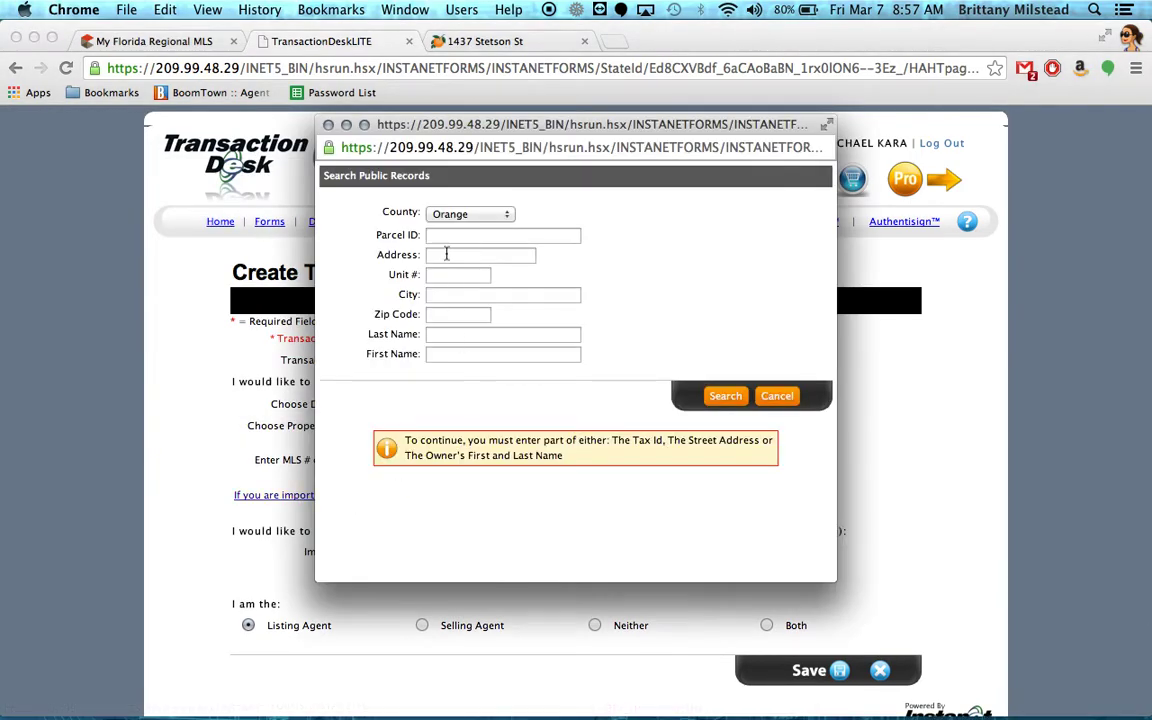
{"action": "left_click", "coordinate": [440, 255]}
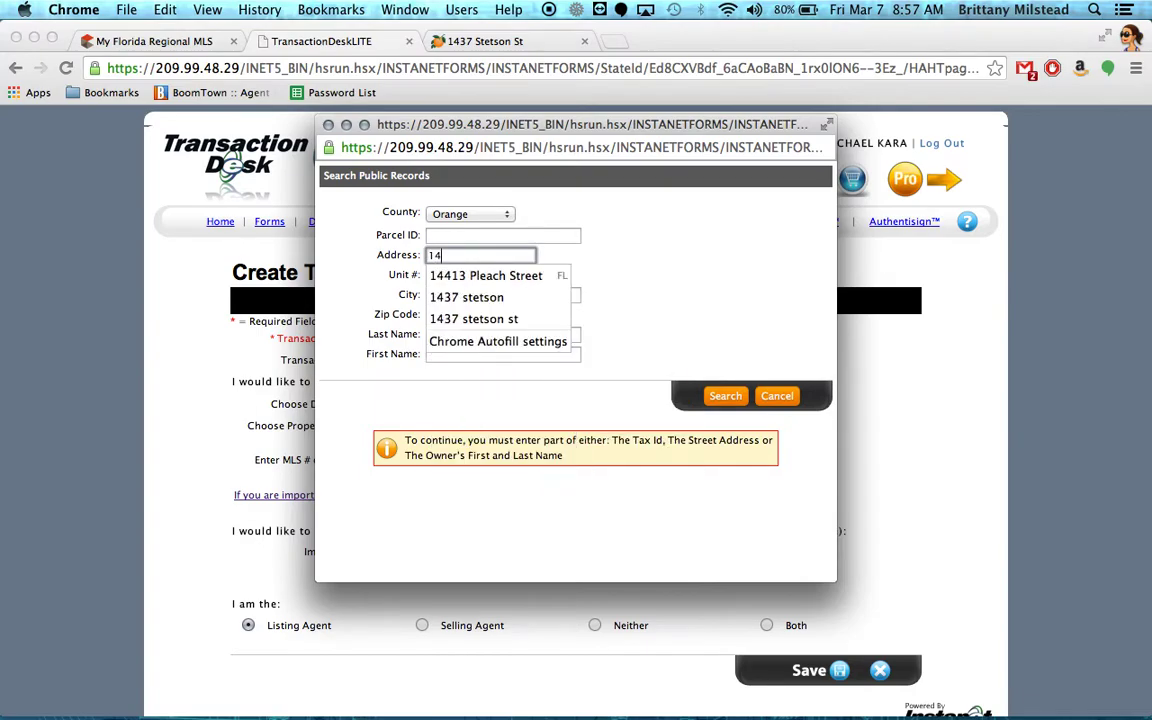
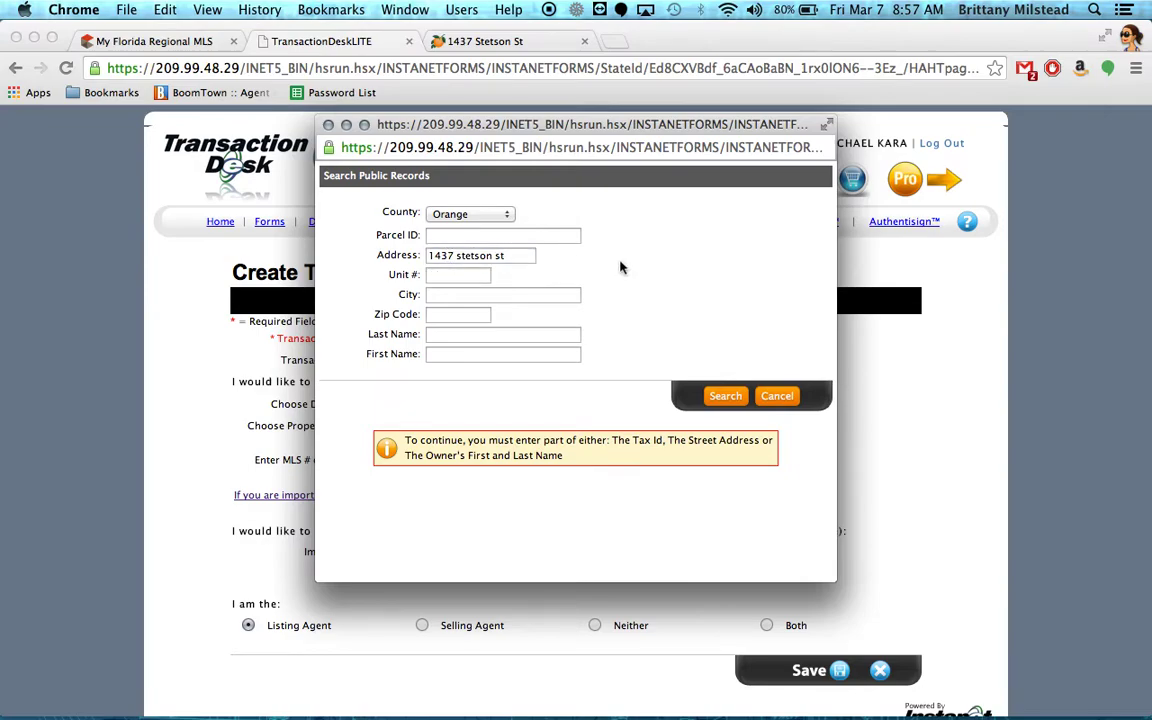
{"action": "left_click", "coordinate": [722, 399]}
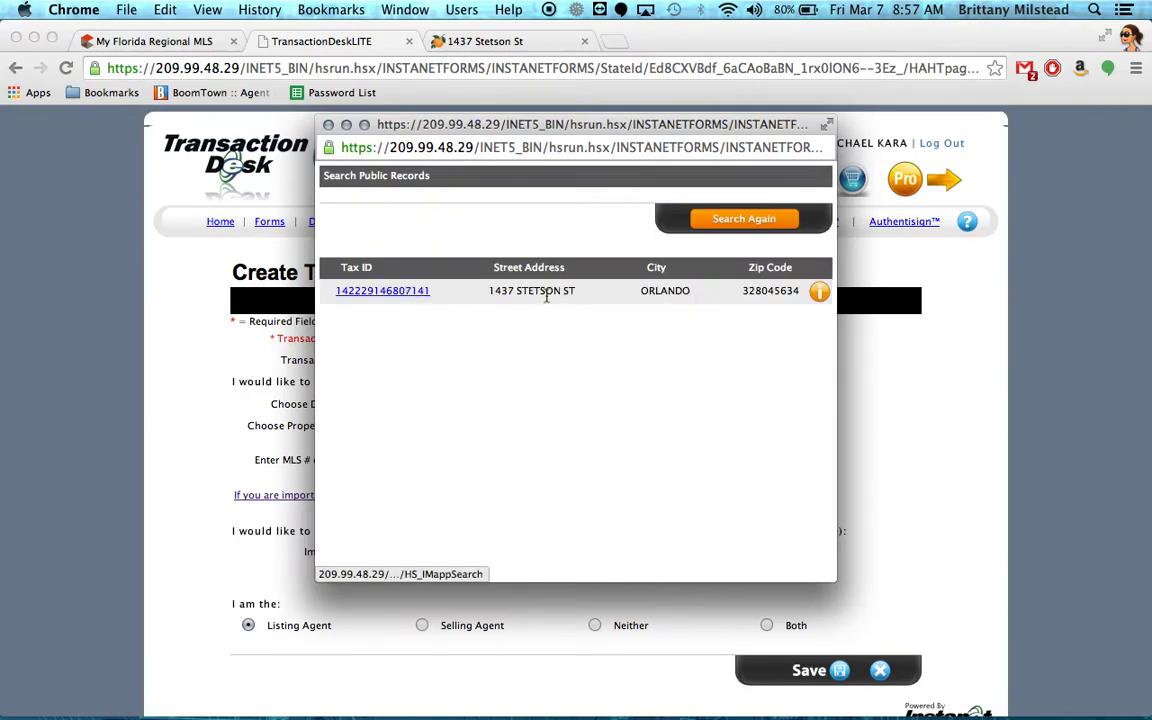
{"action": "left_click", "coordinate": [400, 291]}
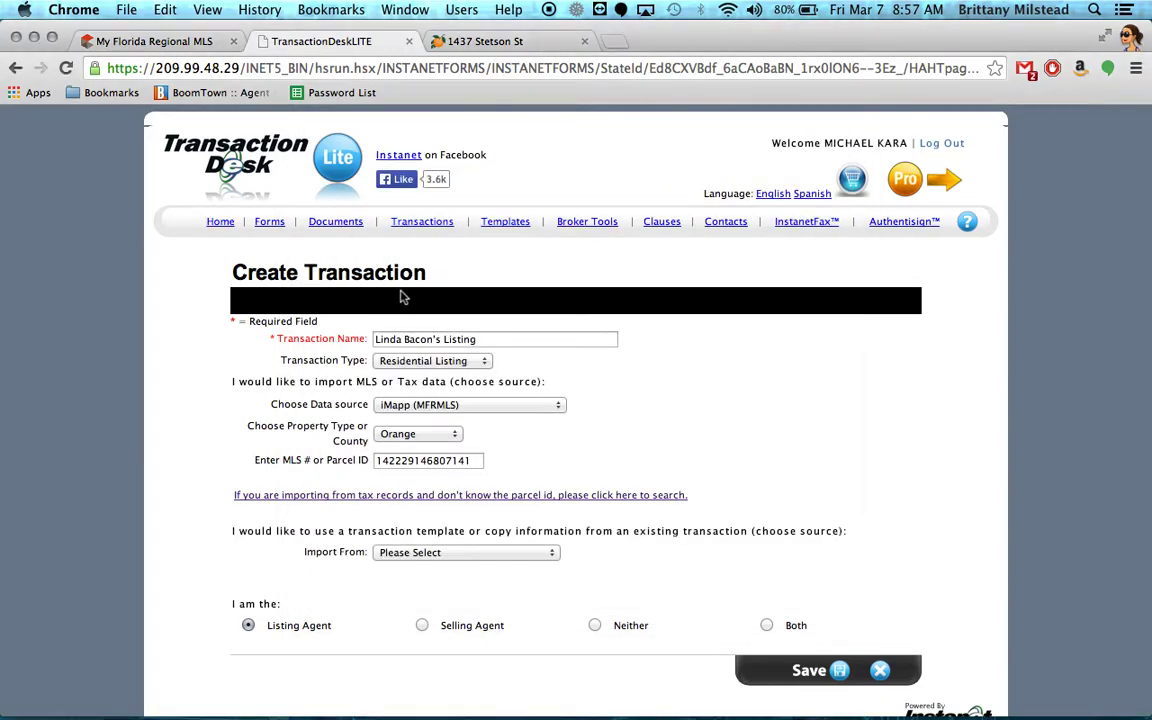
Copy details from the Exclusive Collection Listing Package template and save the new transaction.
{"action": "scroll", "coordinate": [684, 393], "scroll_direction": "down", "scroll_amount": 3}
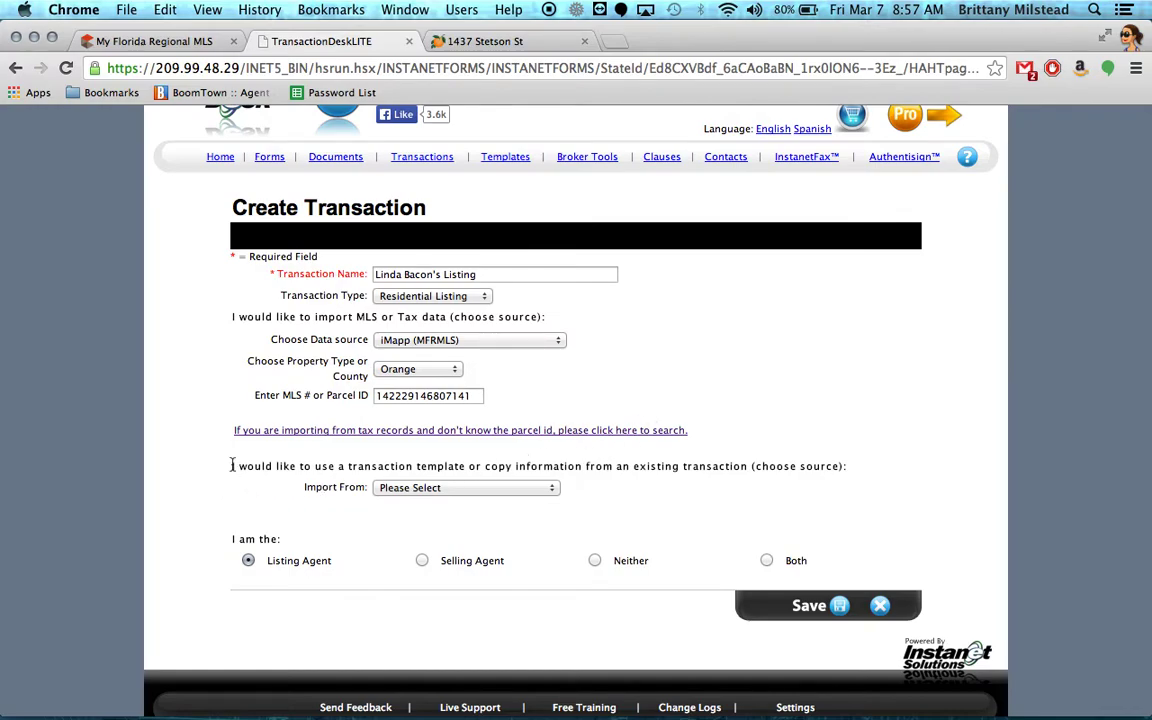
{"action": "left_click_drag", "start_coordinate": [231, 465], "coordinate": [466, 465]}
{"action": "left_click", "coordinate": [466, 465]}
{"action": "left_click", "coordinate": [461, 488]}
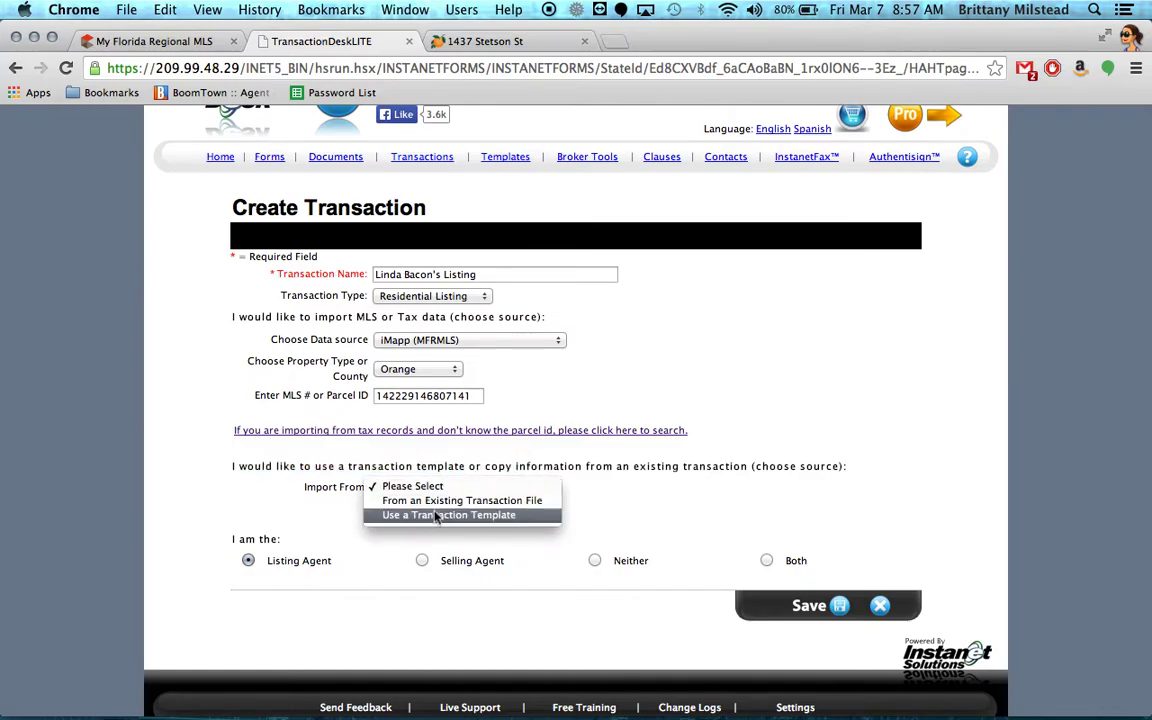
{"action": "left_click", "coordinate": [466, 517]}
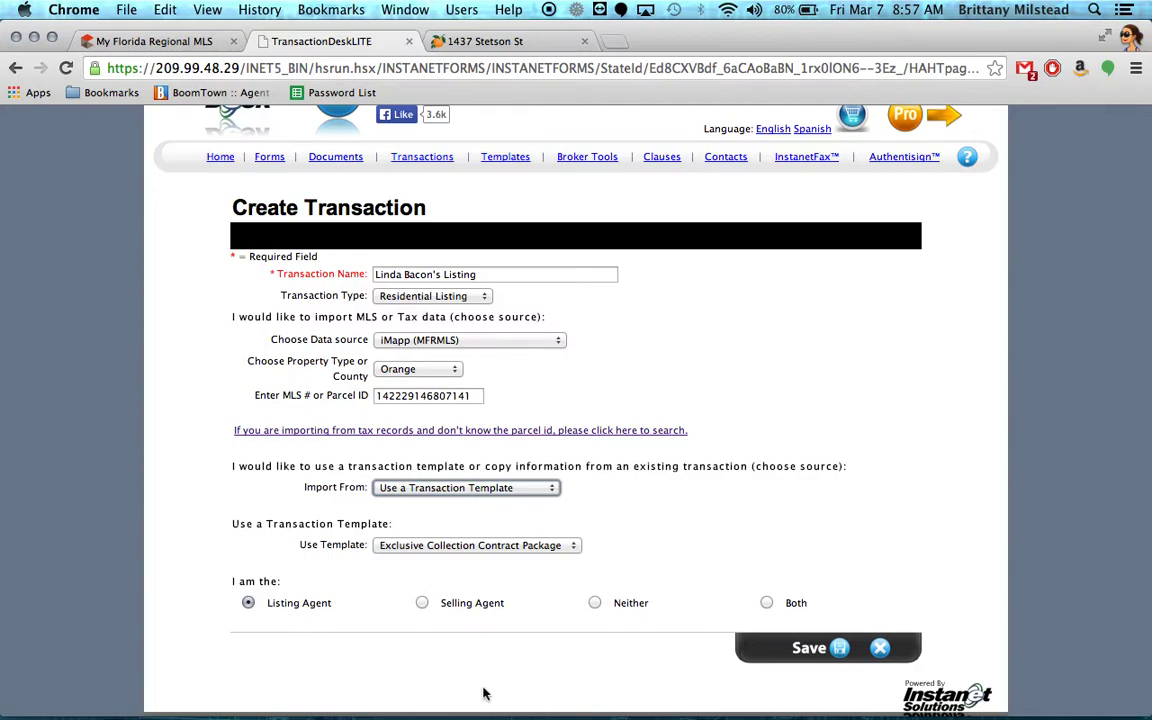
{"action": "left_click", "coordinate": [484, 548]}
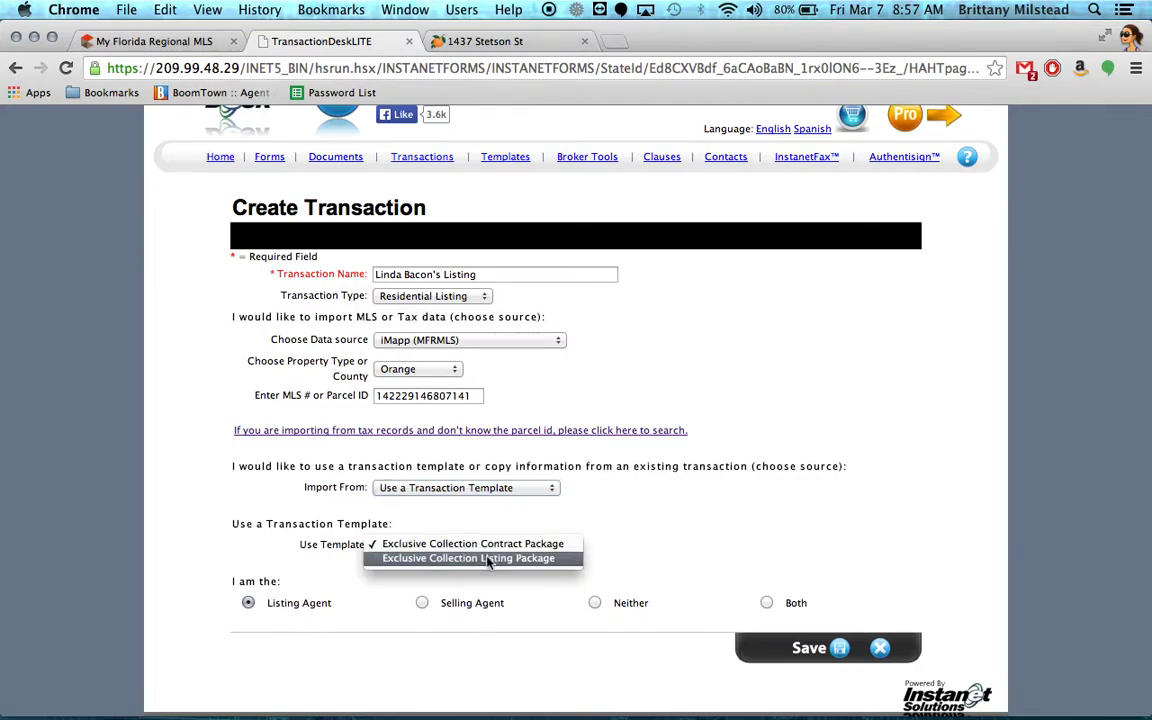
{"action": "left_click", "coordinate": [489, 560]}
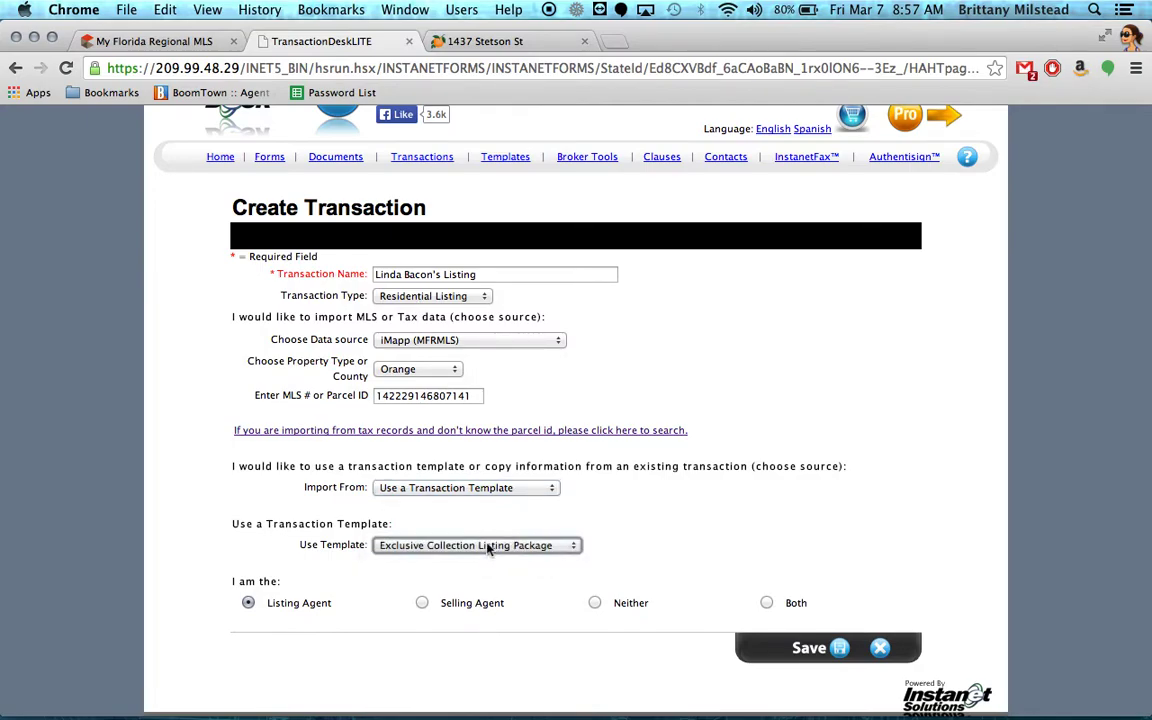
{"action": "left_click", "coordinate": [840, 648]}
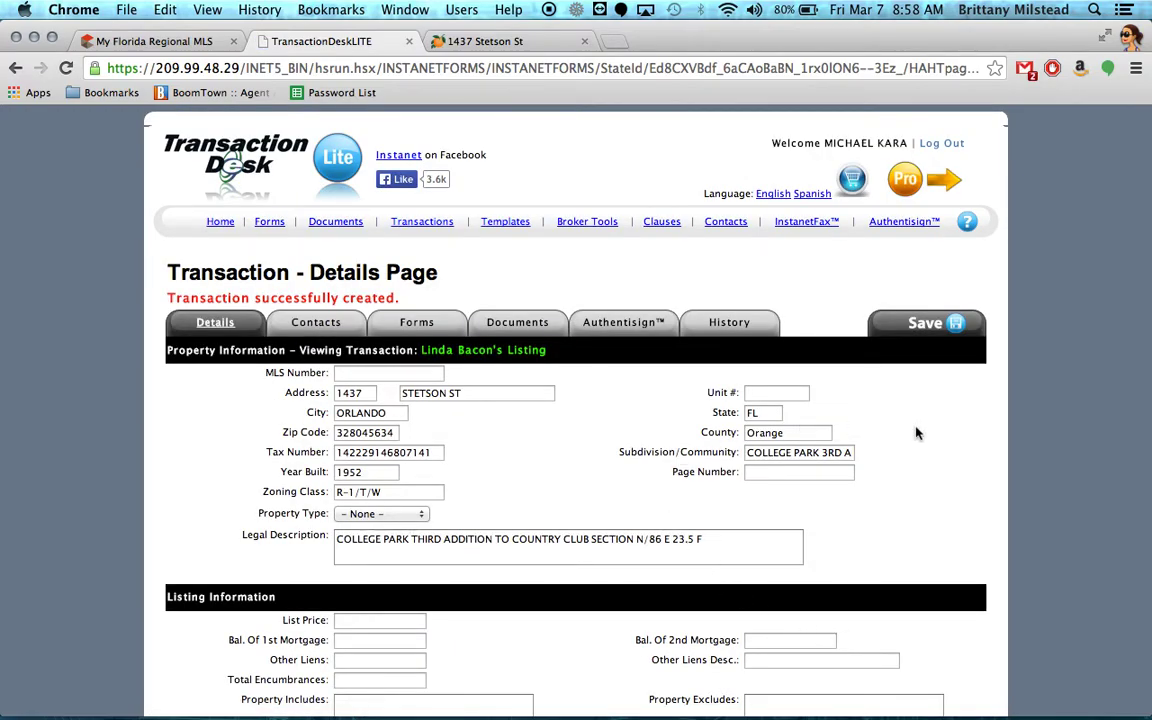
{"action": "scroll", "coordinate": [843, 392], "scroll_direction": "down", "scroll_amount": 3}
{"action": "scroll", "coordinate": [936, 436], "scroll_direction": "down", "scroll_amount": 6}
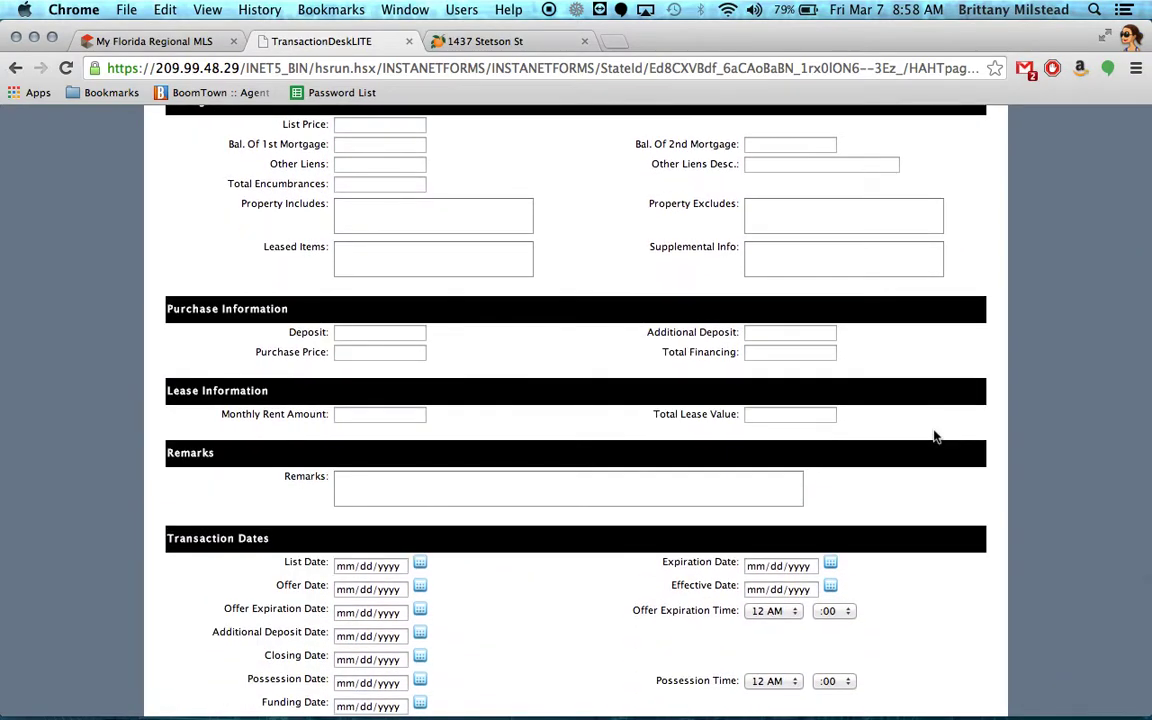
{"action": "scroll", "coordinate": [936, 436], "scroll_direction": "down", "scroll_amount": 1}
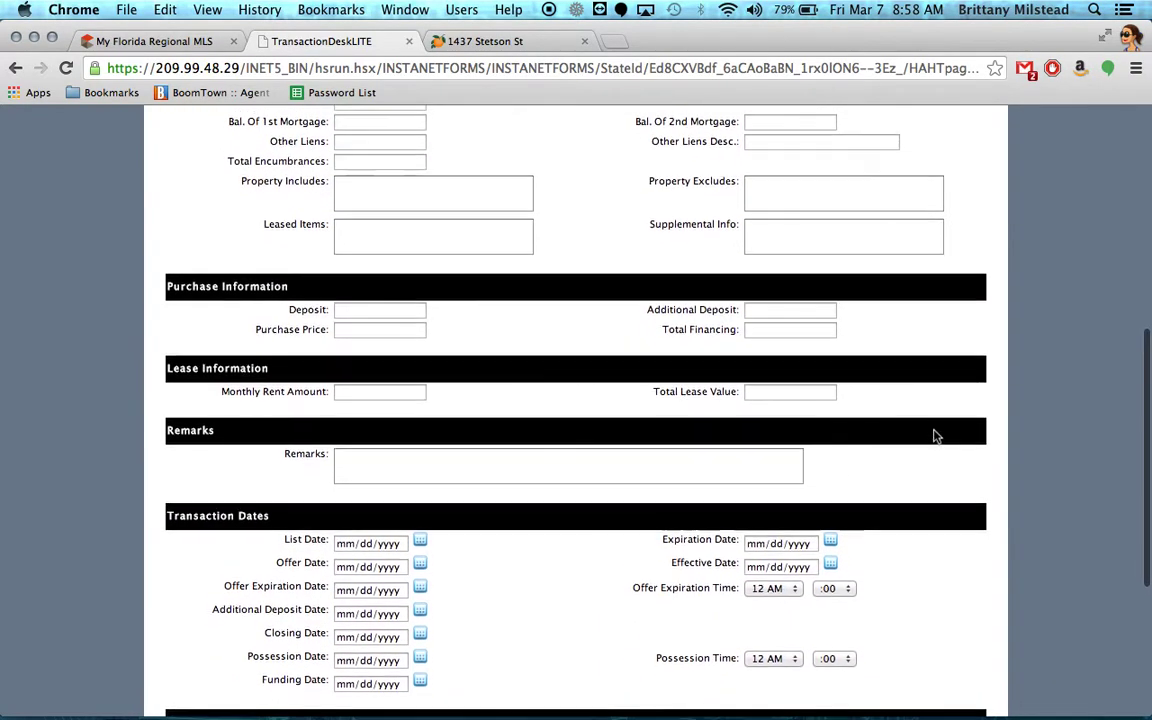
{"action": "scroll", "coordinate": [936, 436], "scroll_direction": "up", "scroll_amount": 3}
{"action": "scroll", "coordinate": [936, 436], "scroll_direction": "down", "scroll_amount": 7}
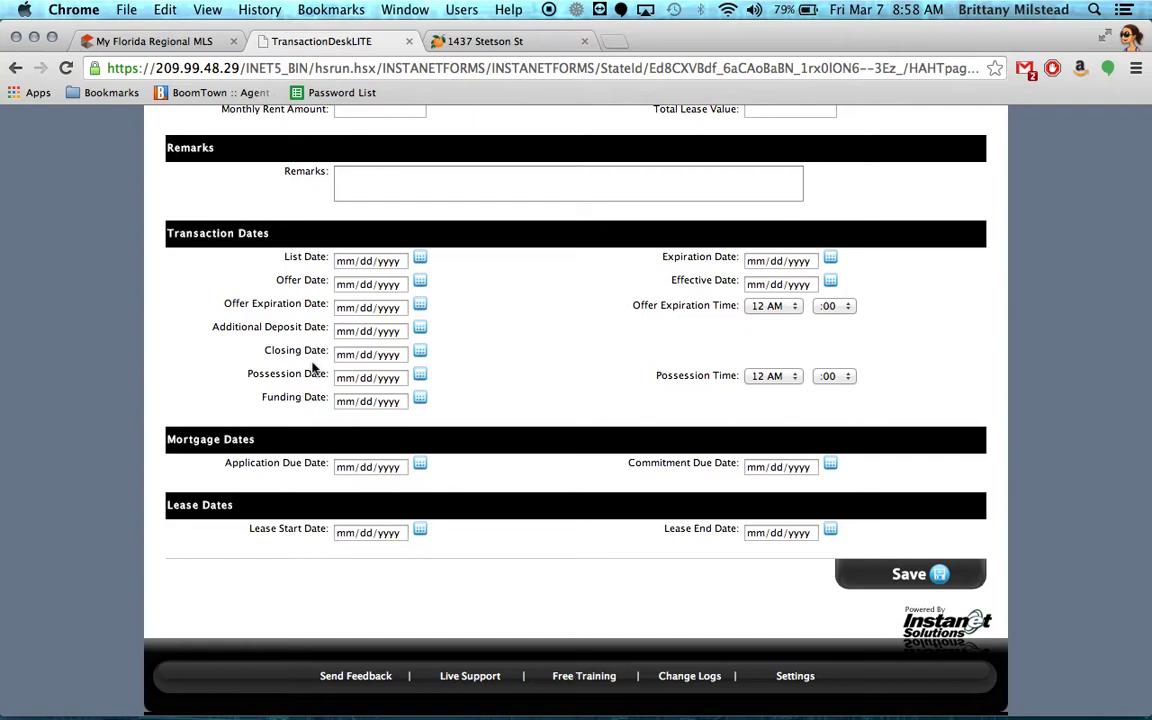
{"action": "scroll", "coordinate": [586, 450], "scroll_direction": "up", "scroll_amount": 15}
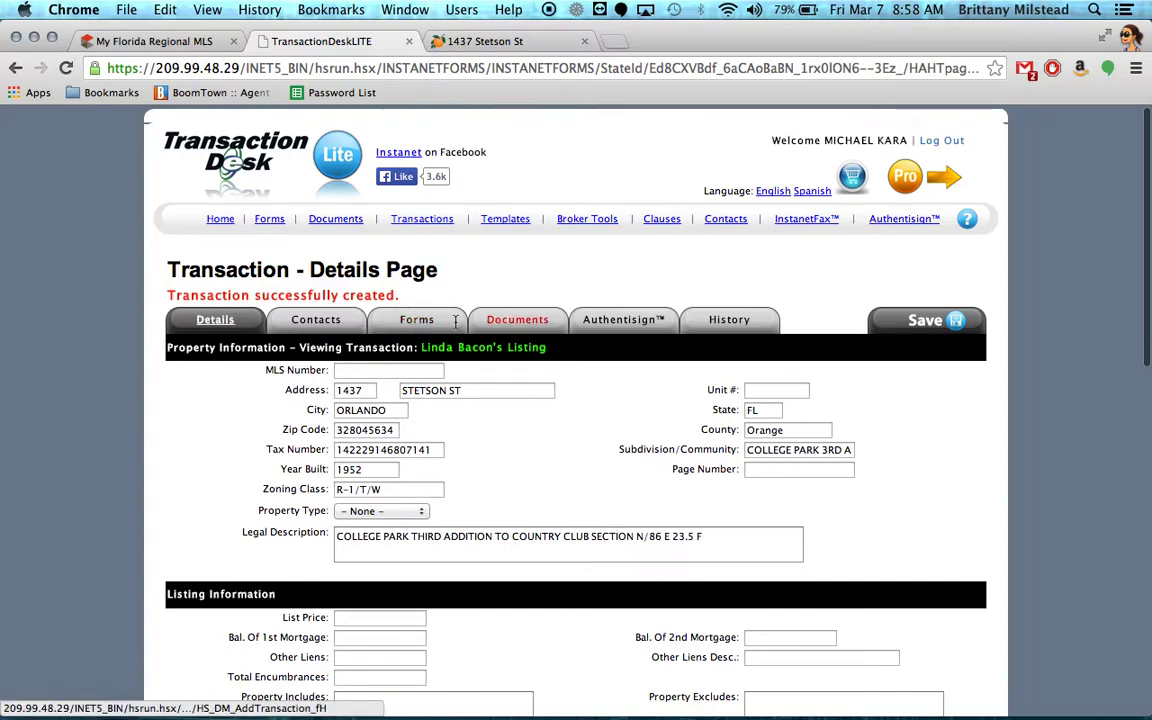
{"action": "left_click", "coordinate": [313, 320]}
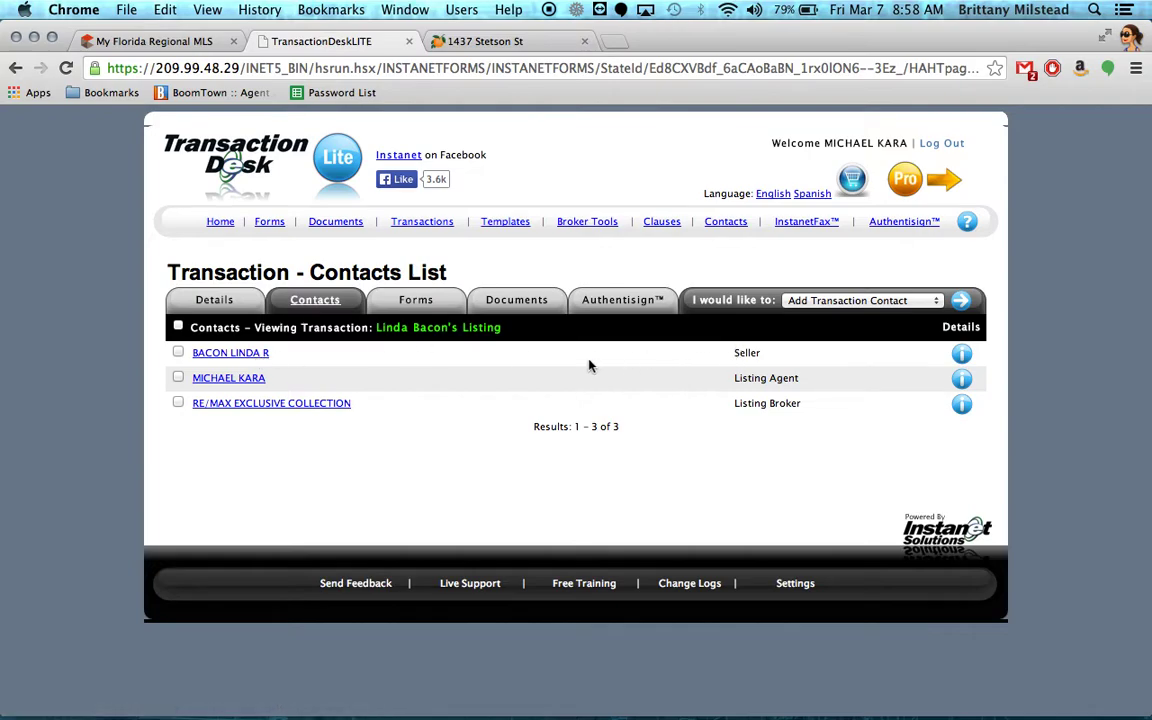
Review the Forms and Documents tabs, then open the Exclusive Right of Sale Listing Agreement.
{"action": "left_click", "coordinate": [417, 303]}
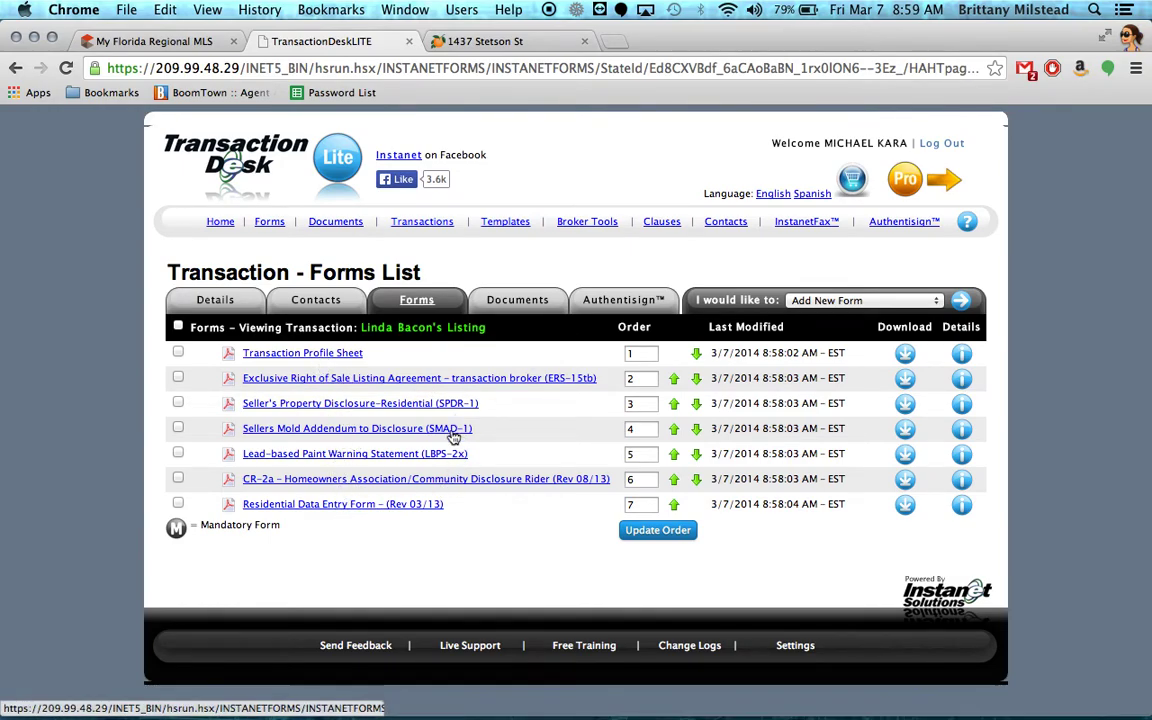
{"action": "left_click", "coordinate": [525, 308]}
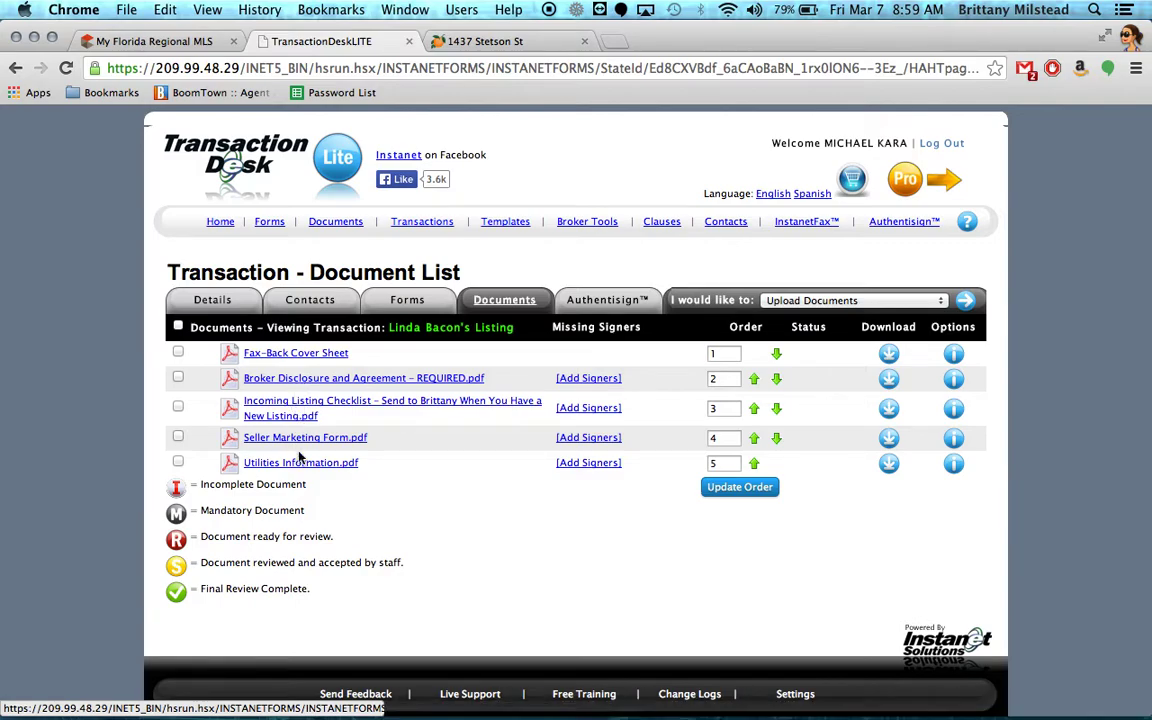
{"action": "left_click", "coordinate": [416, 302]}
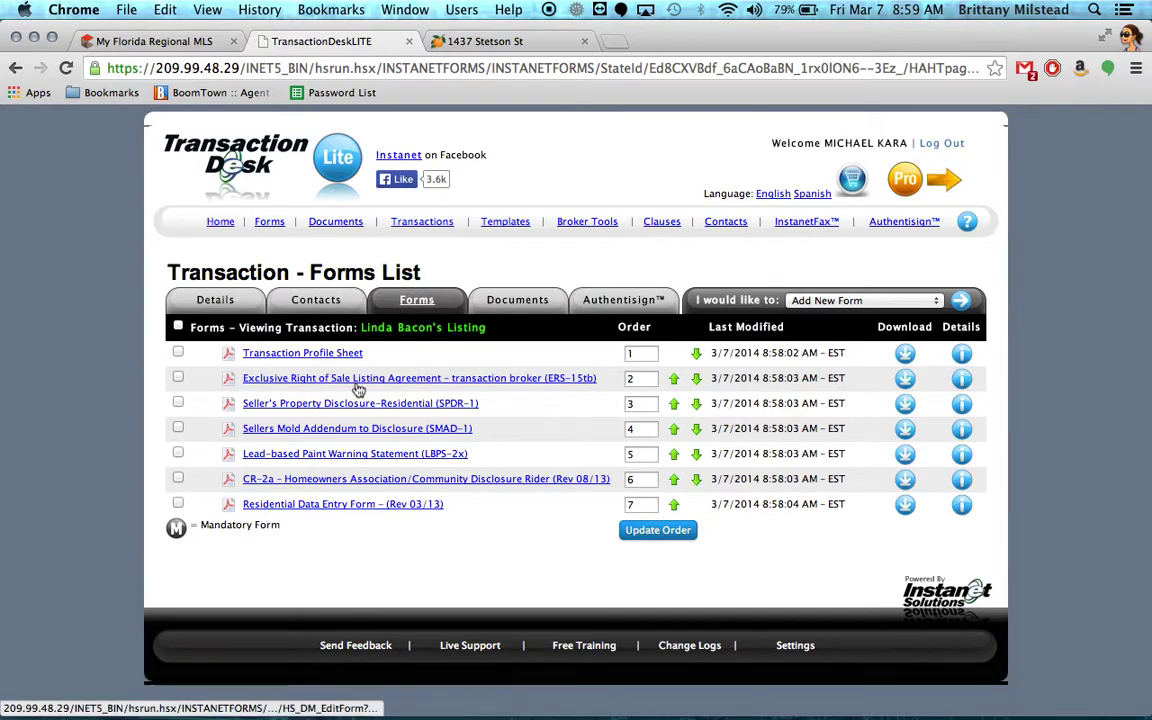
{"action": "left_click", "coordinate": [350, 380]}
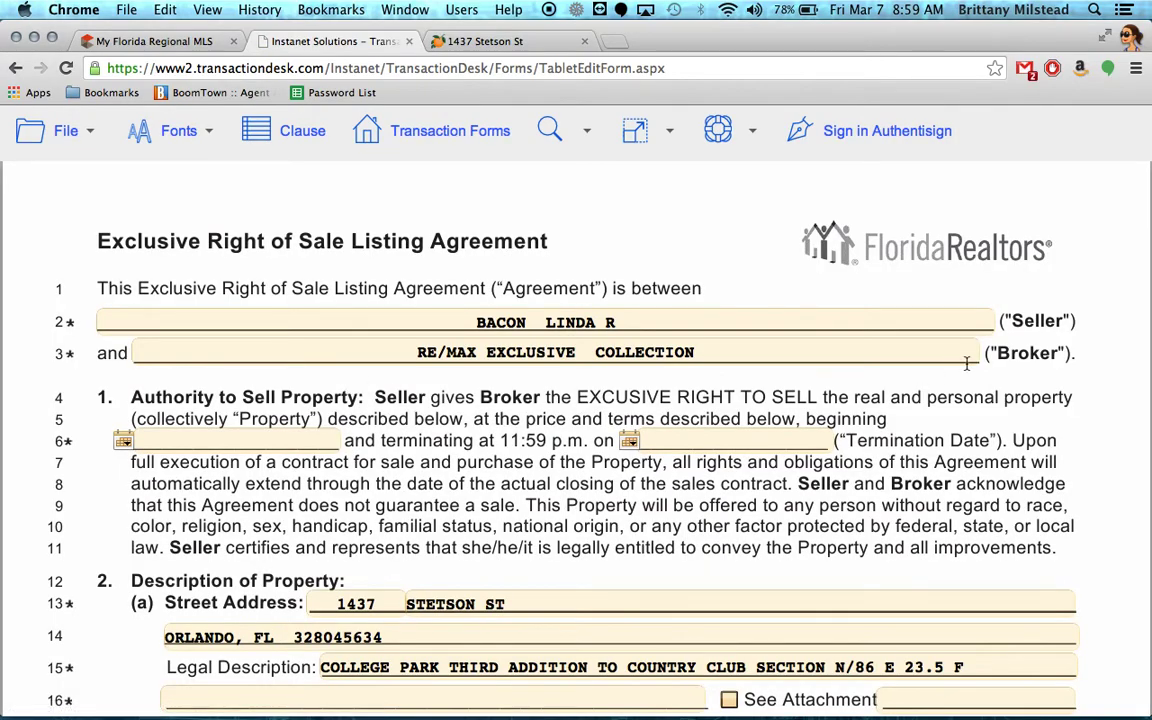
Scroll through the pre-filled listing agreement, save it, and exit the form editor.
{"action": "scroll", "coordinate": [995, 403], "scroll_direction": "down", "scroll_amount": 3}
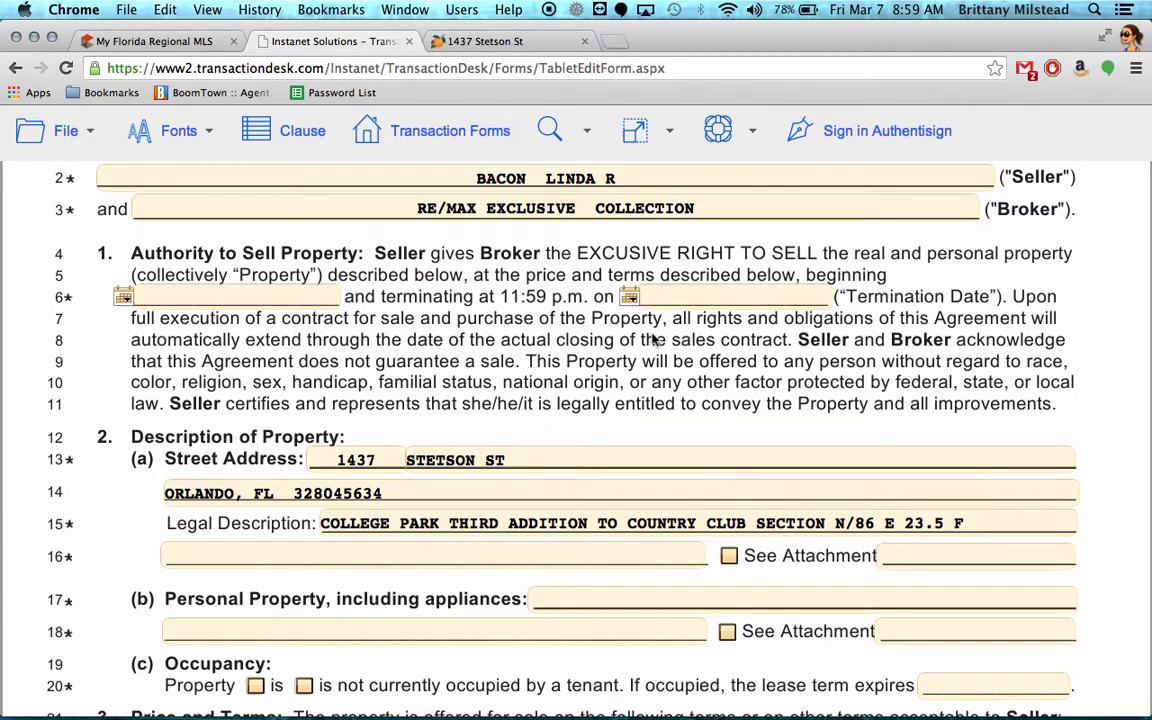
{"action": "scroll", "coordinate": [869, 424], "scroll_direction": "down", "scroll_amount": 15}
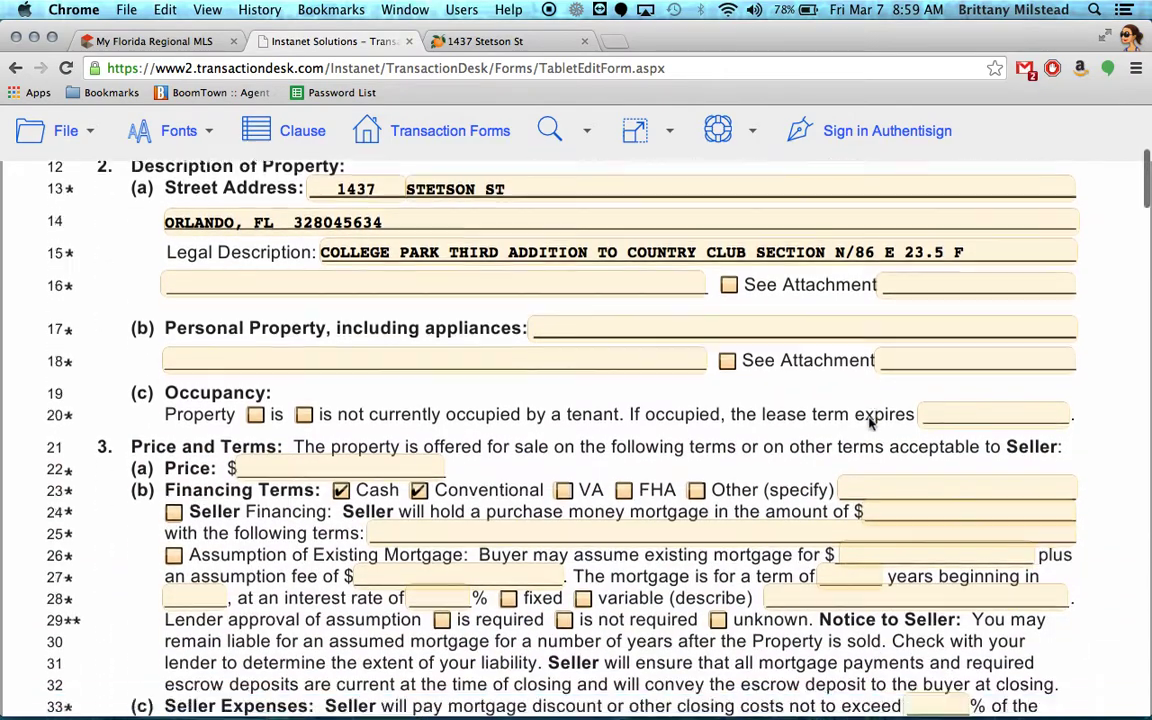
{"action": "scroll", "coordinate": [869, 424], "scroll_direction": "down", "scroll_amount": 18}
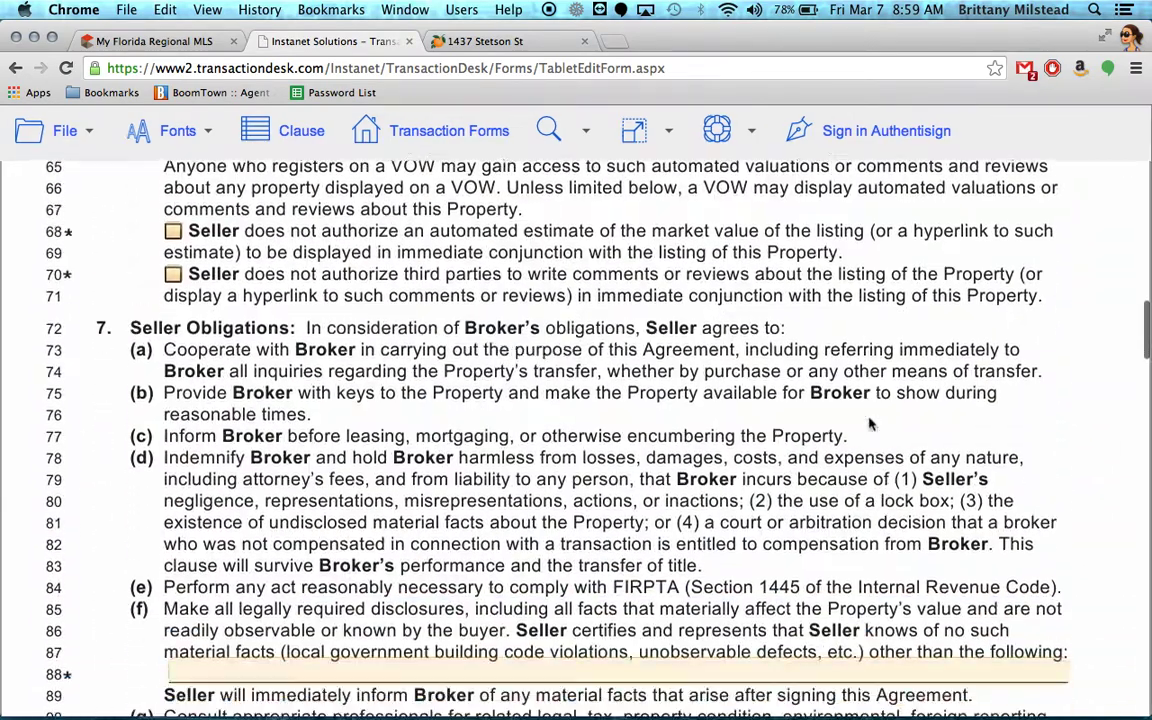
{"action": "scroll", "coordinate": [869, 424], "scroll_direction": "down", "scroll_amount": 18}
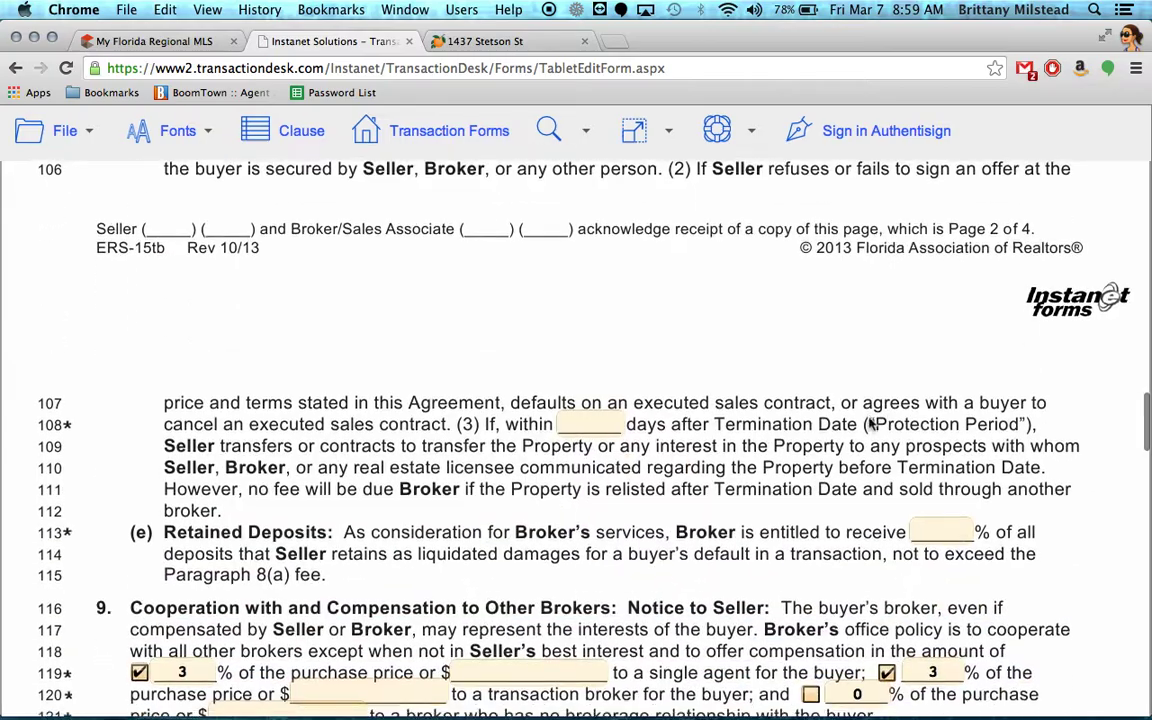
{"action": "scroll", "coordinate": [869, 424], "scroll_direction": "down", "scroll_amount": 10}
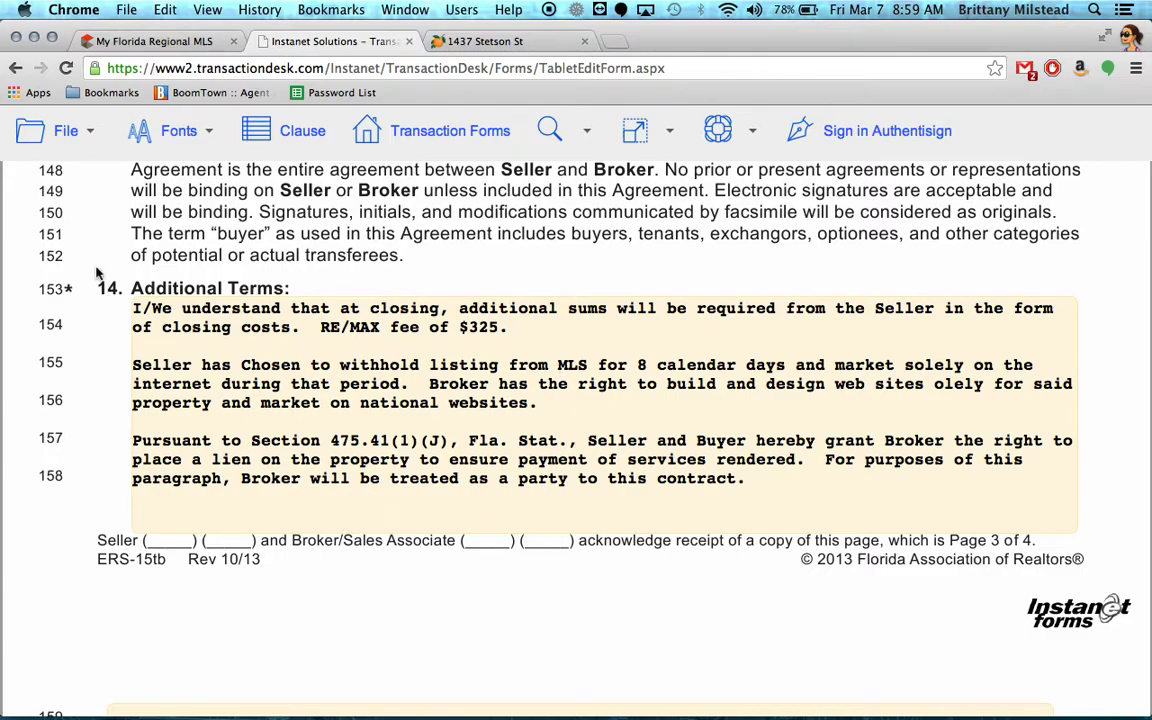
{"action": "left_click", "coordinate": [87, 132]}
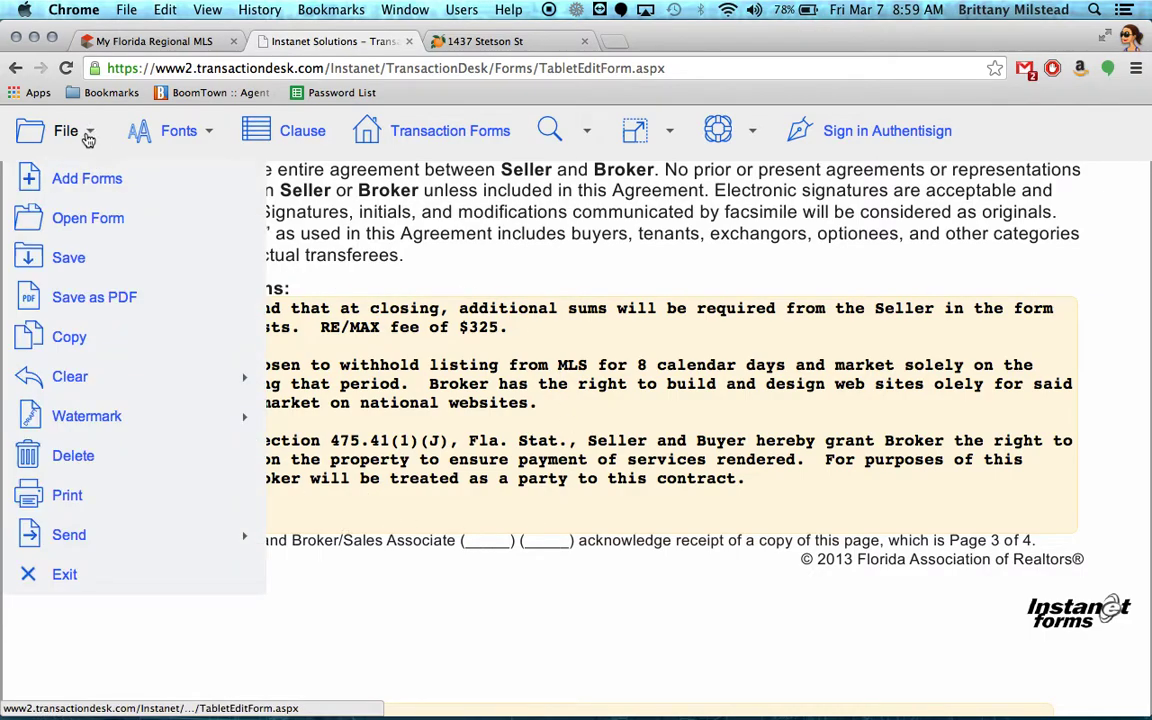
{"action": "left_click", "coordinate": [57, 262]}
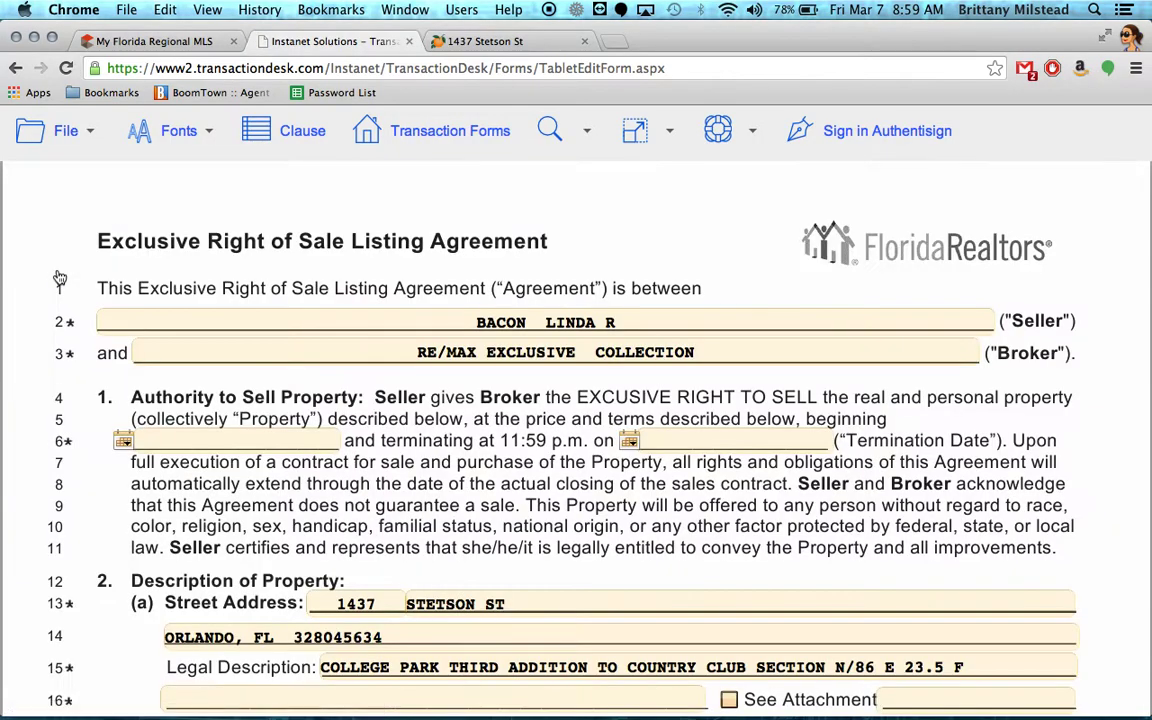
{"action": "left_click", "coordinate": [60, 130]}
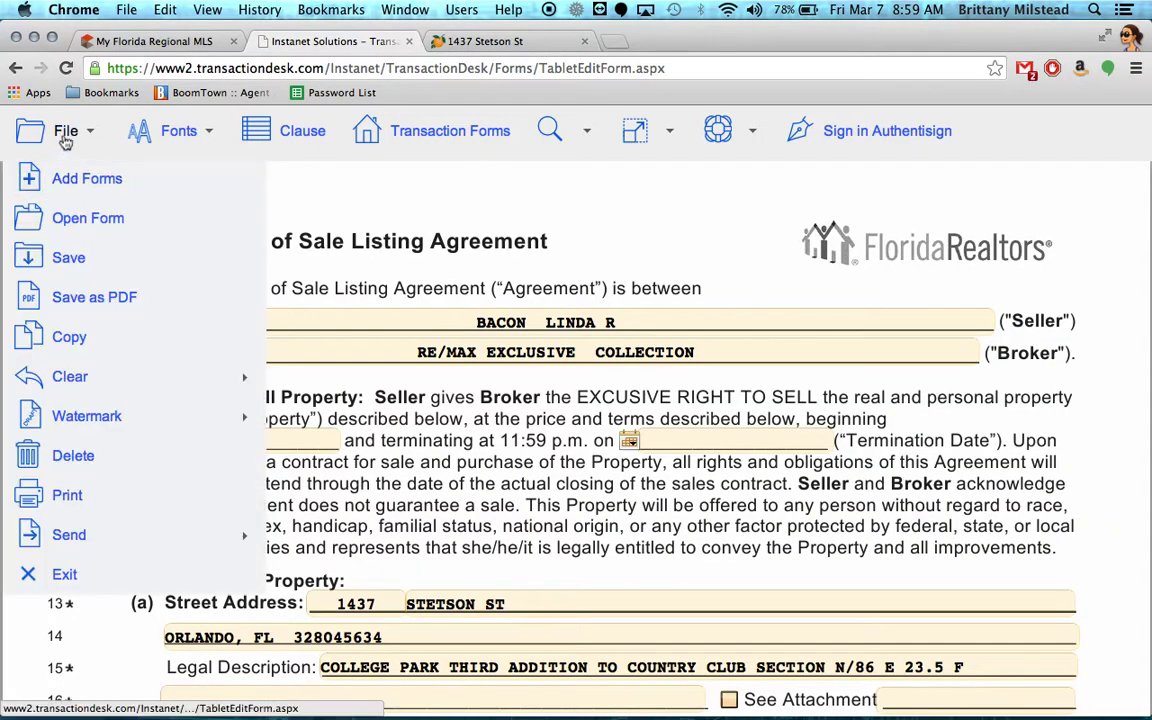
{"action": "left_click", "coordinate": [64, 576]}
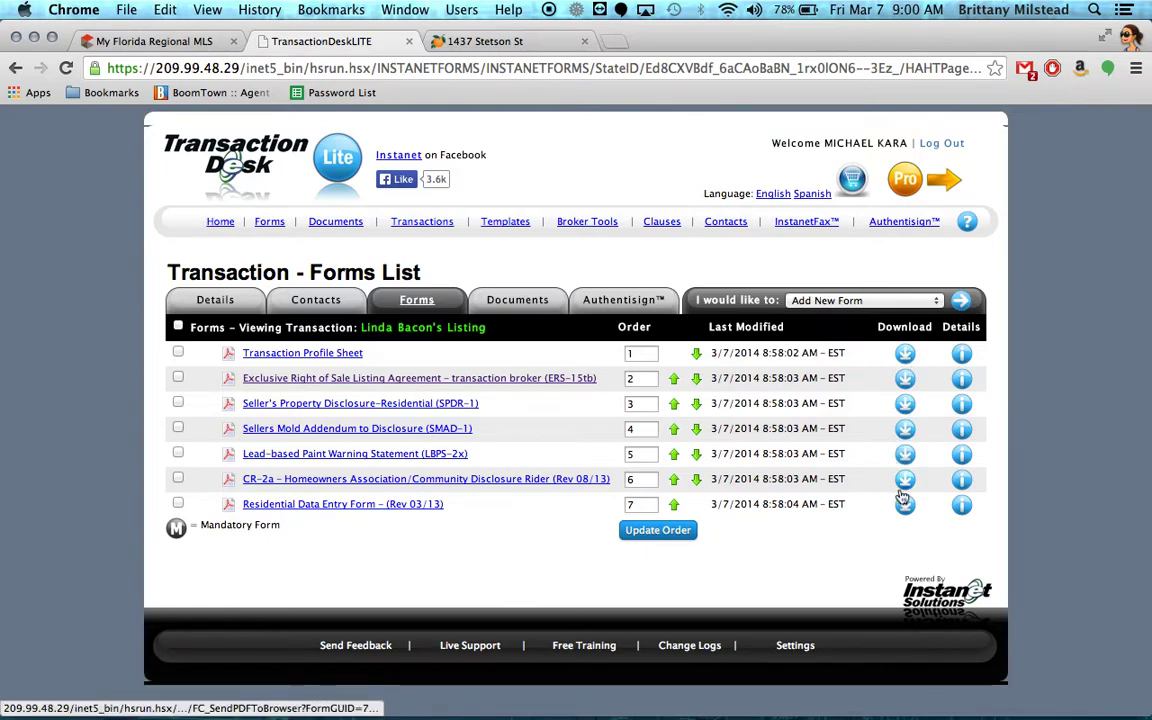
Select all seven forms and view their available actions, then dismiss the list.
{"action": "left_click", "coordinate": [178, 326]}
{"action": "left_click", "coordinate": [835, 303]}
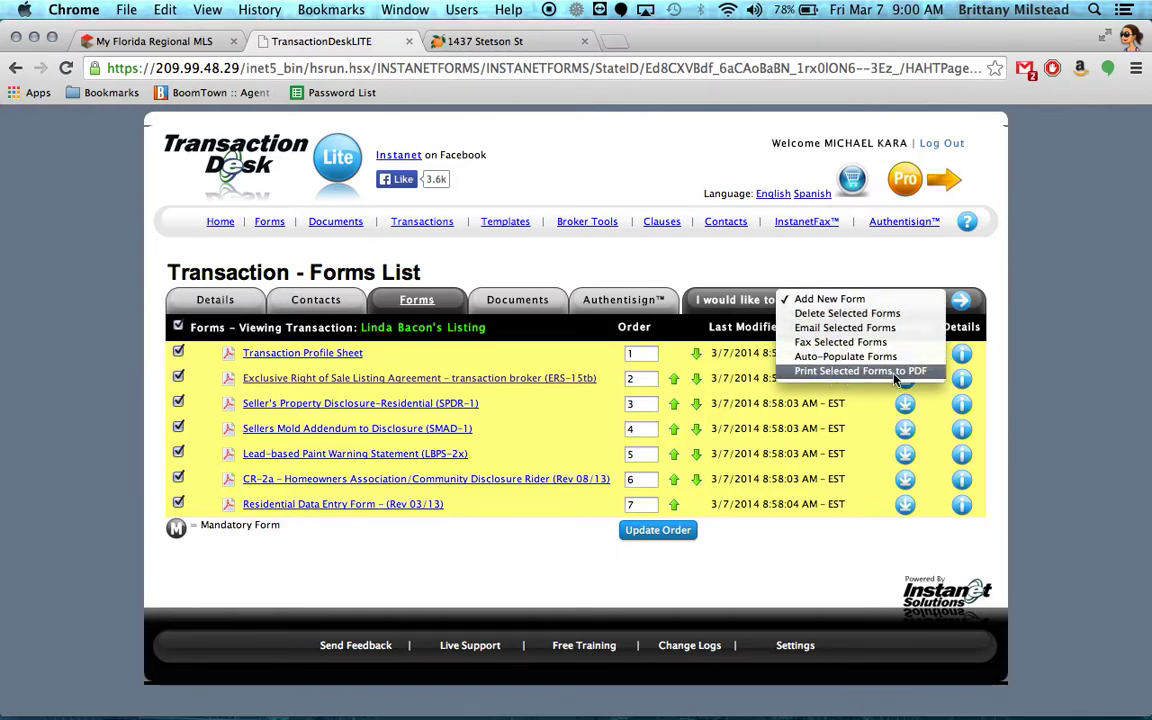
{"action": "left_click", "coordinate": [162, 296]}
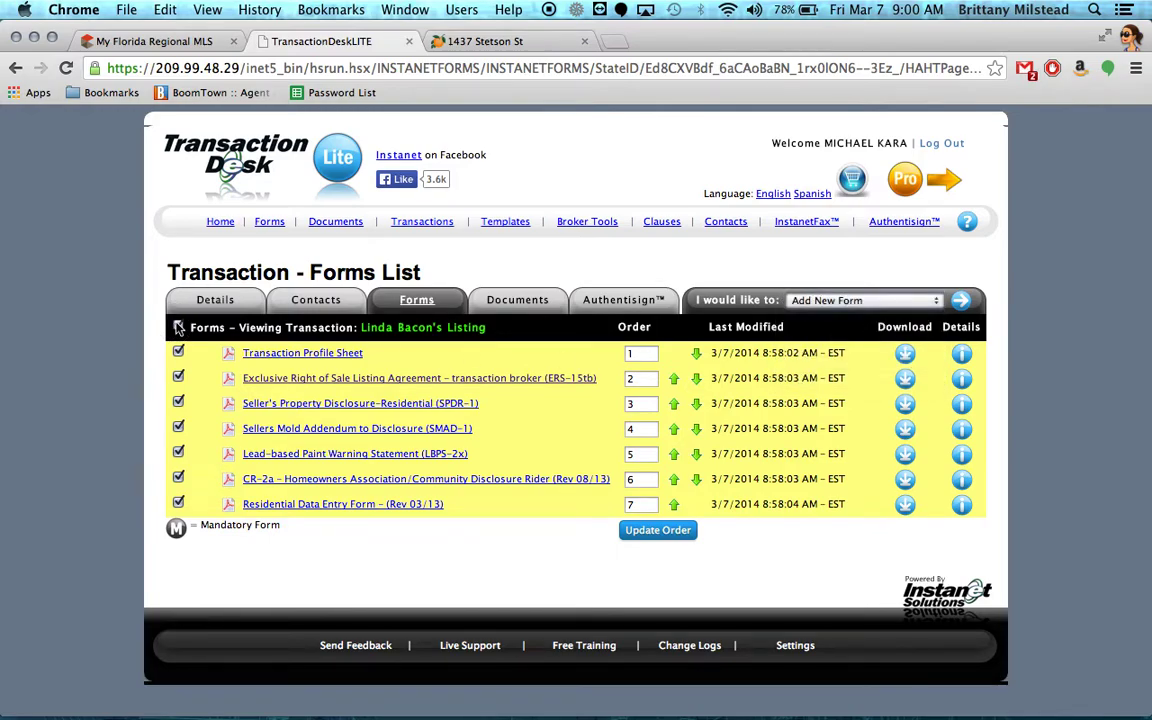
On the Documents tab, select all five documents, view their actions, then deselect them.
{"action": "left_click", "coordinate": [497, 302]}
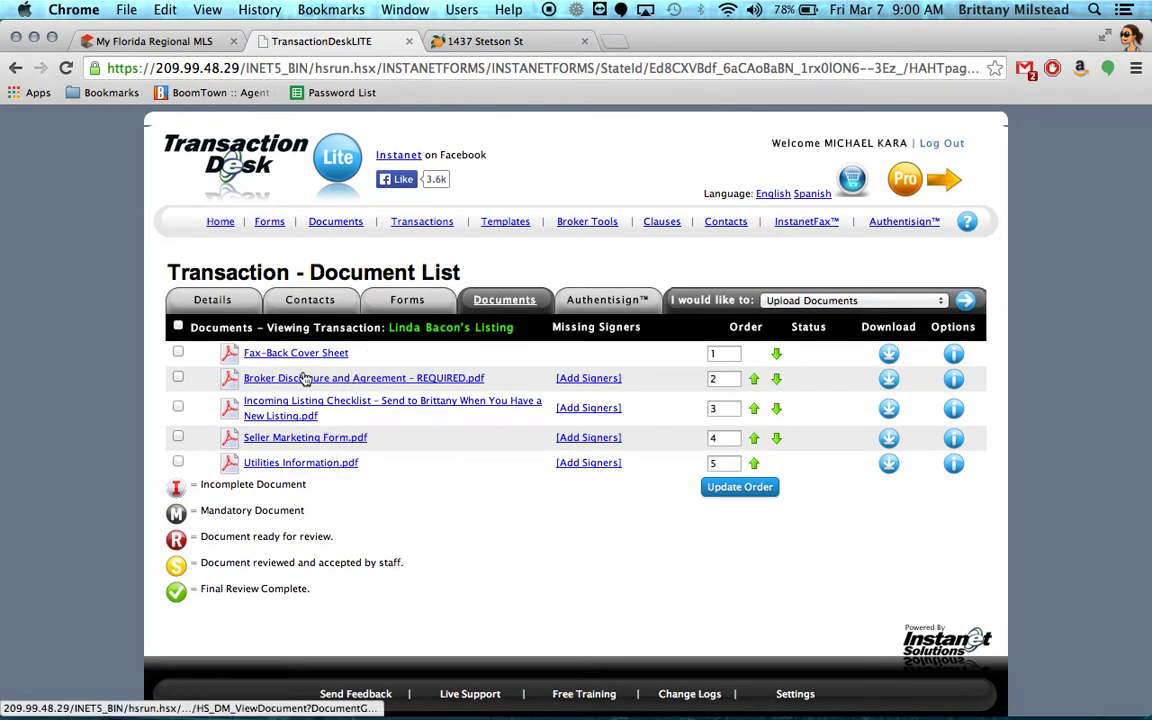
{"action": "left_click", "coordinate": [177, 326]}
{"action": "left_click", "coordinate": [772, 300]}
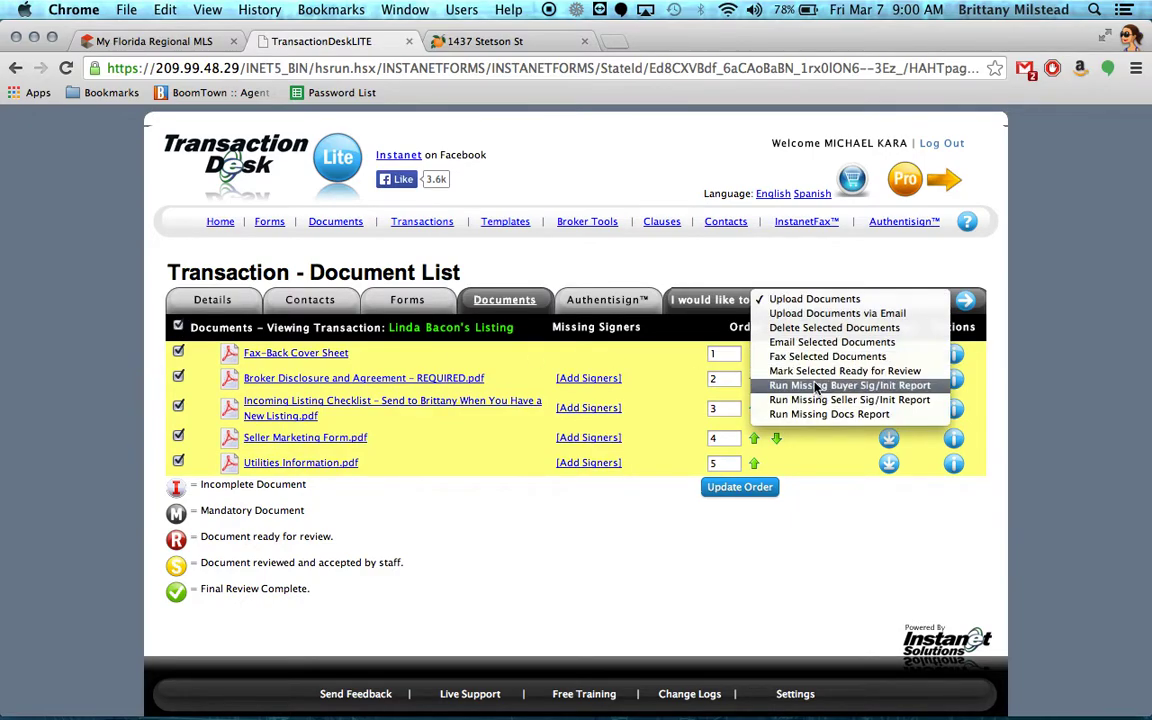
{"action": "left_click", "coordinate": [815, 284]}
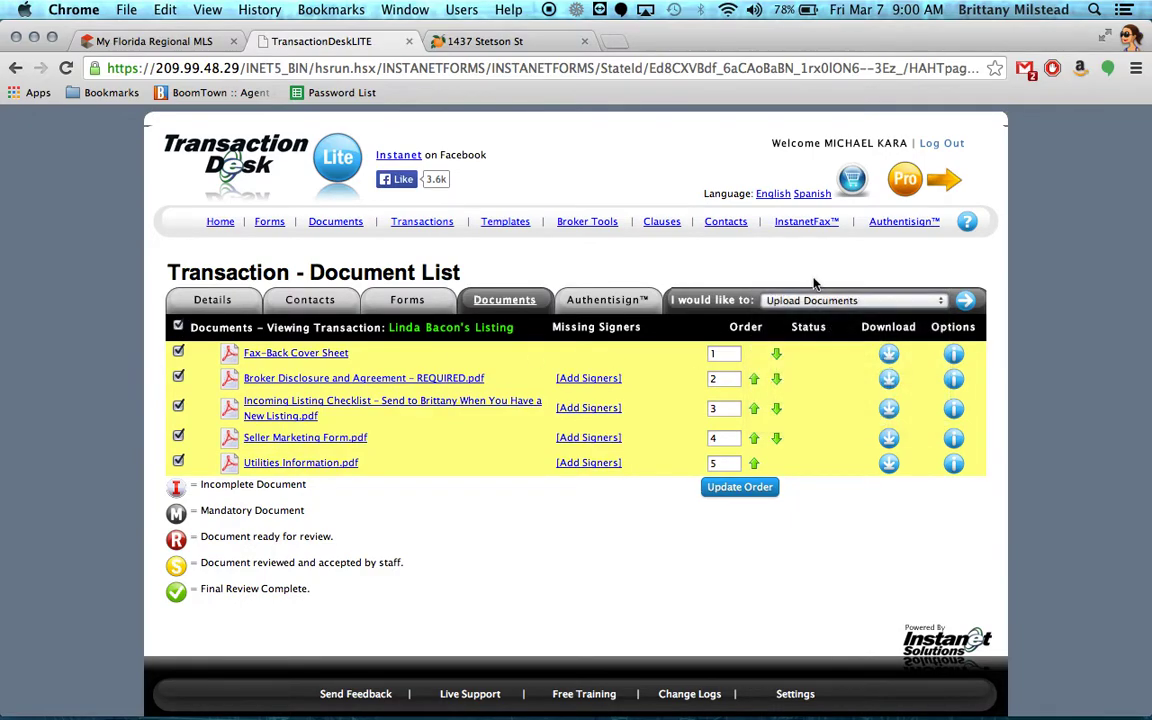
{"action": "left_click", "coordinate": [178, 326]}
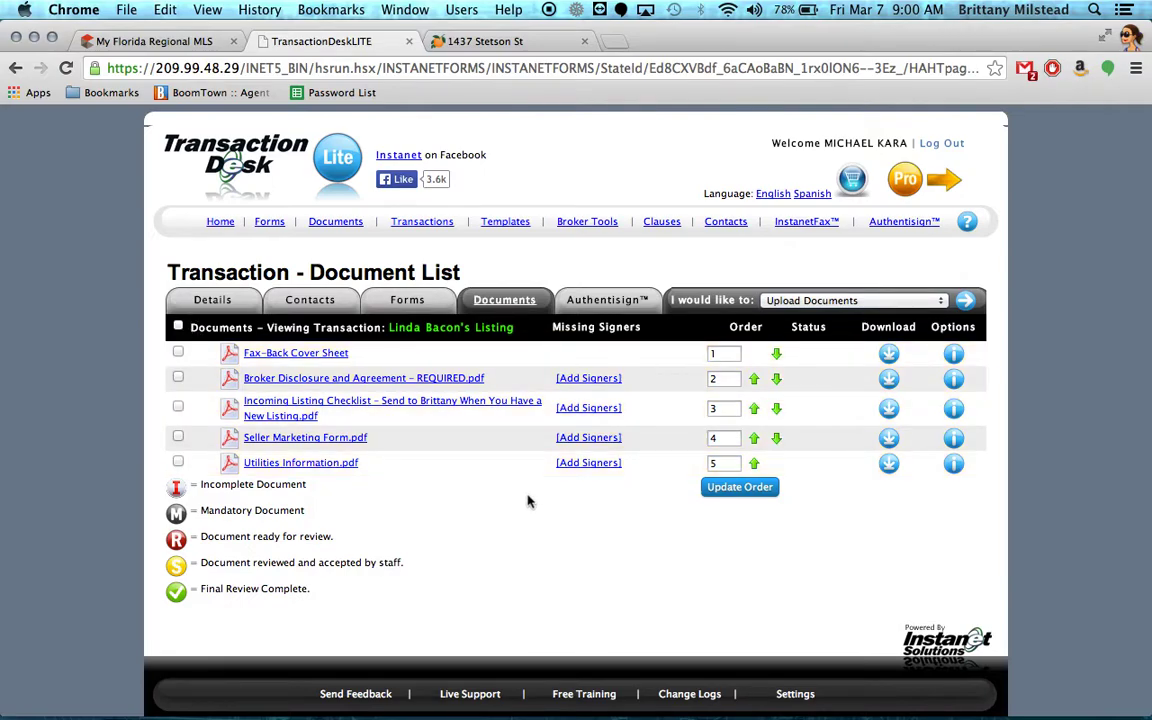